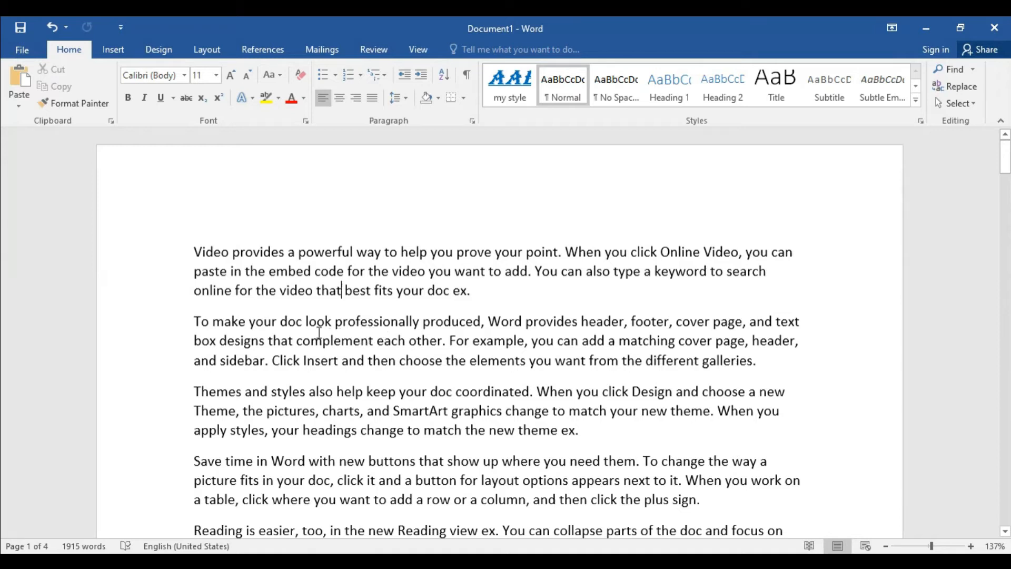
{"action": "double_click", "coordinate": [284, 321]}
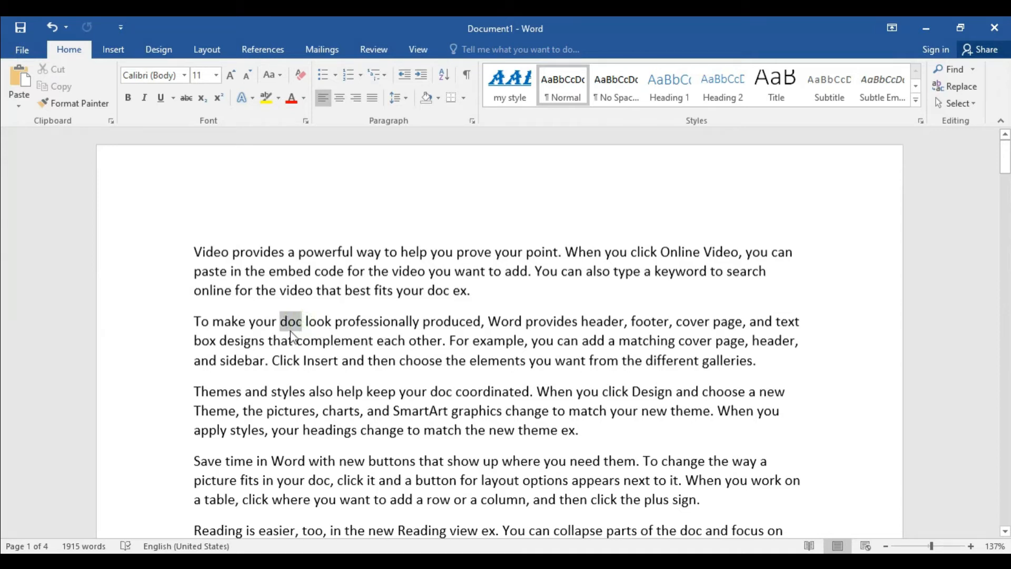
{"action": "left_click", "coordinate": [318, 364]}
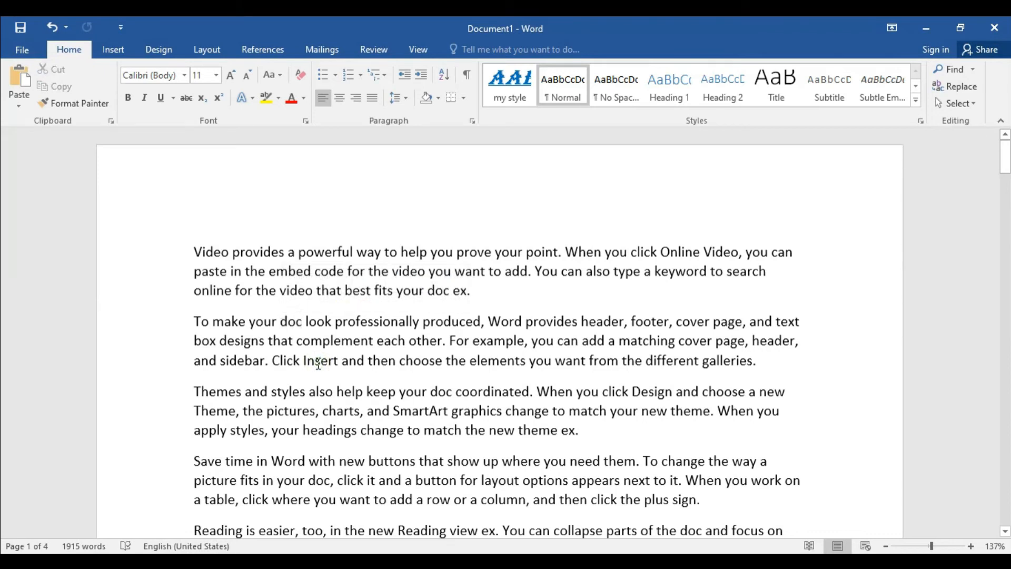
{"action": "double_click", "coordinate": [303, 322]}
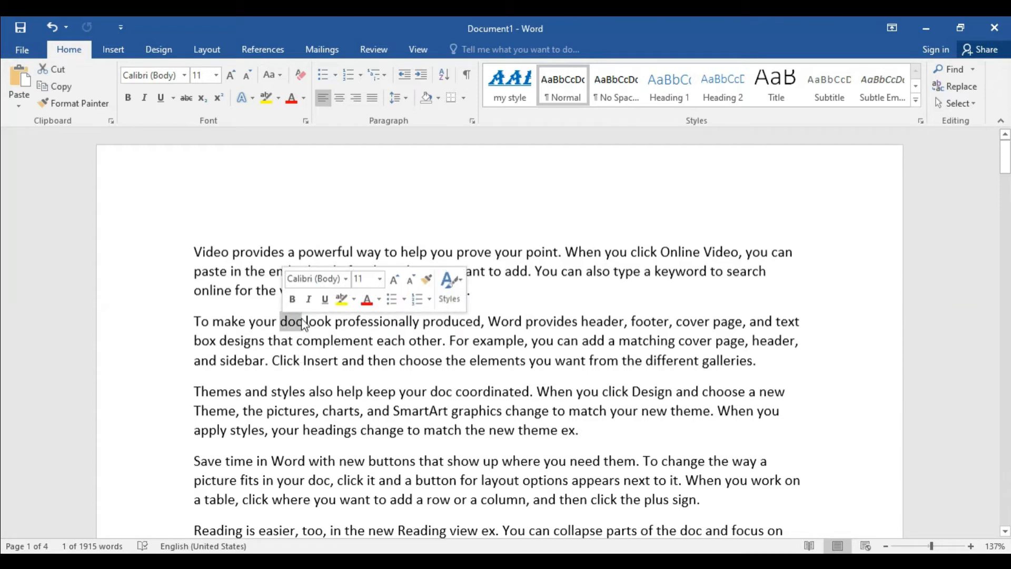
{"action": "left_click", "coordinate": [301, 322]}
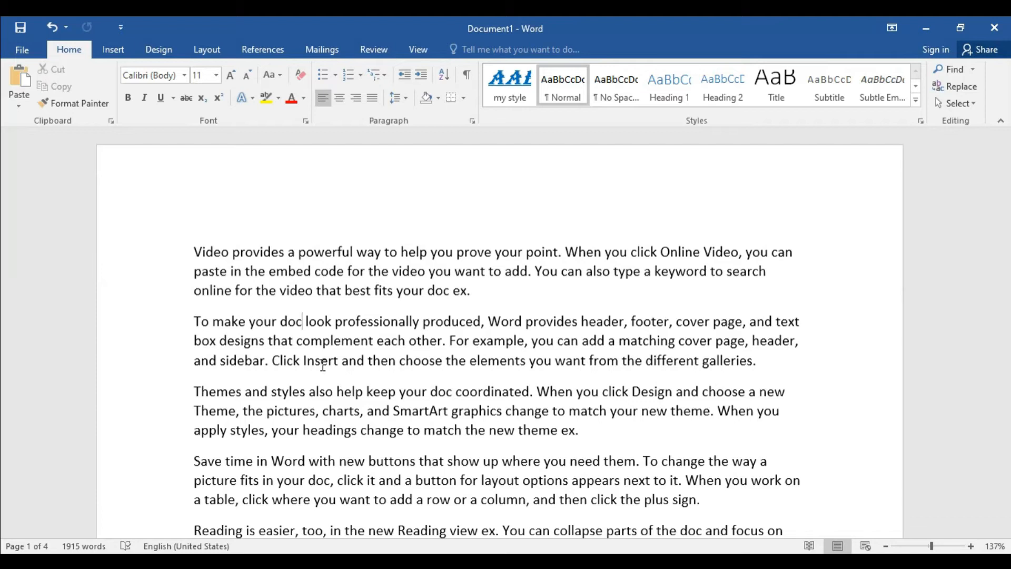
{"action": "left_click_drag", "start_coordinate": [470, 290], "coordinate": [456, 293]}
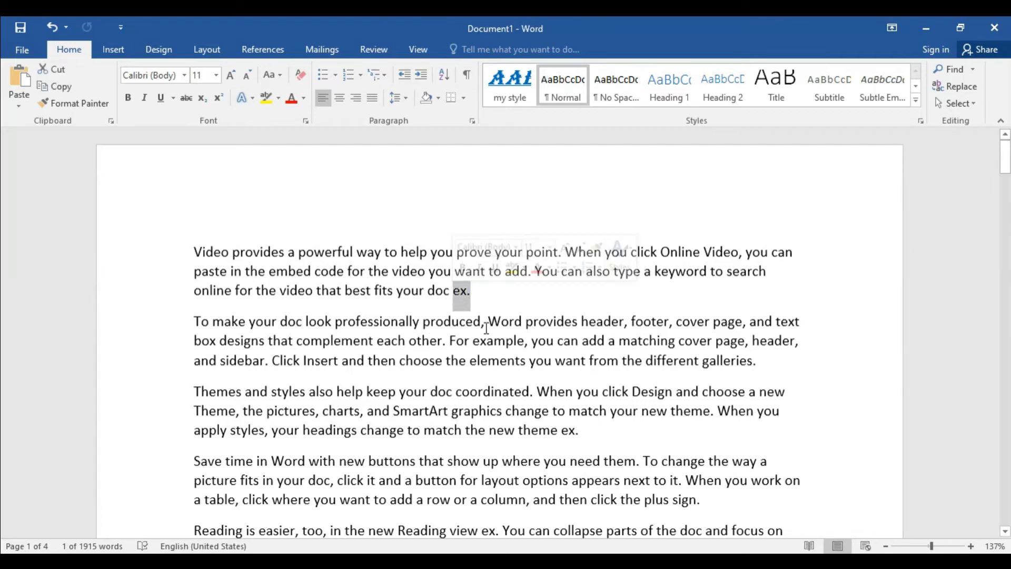
{"action": "left_click", "coordinate": [463, 292]}
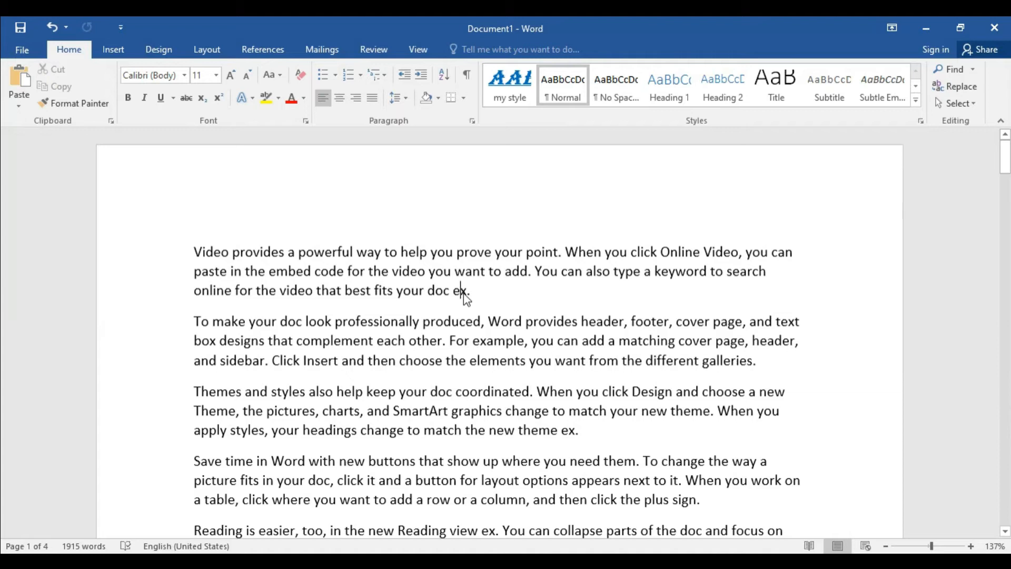
{"action": "scroll", "coordinate": [466, 301], "scroll_direction": "down", "scroll_amount": 12}
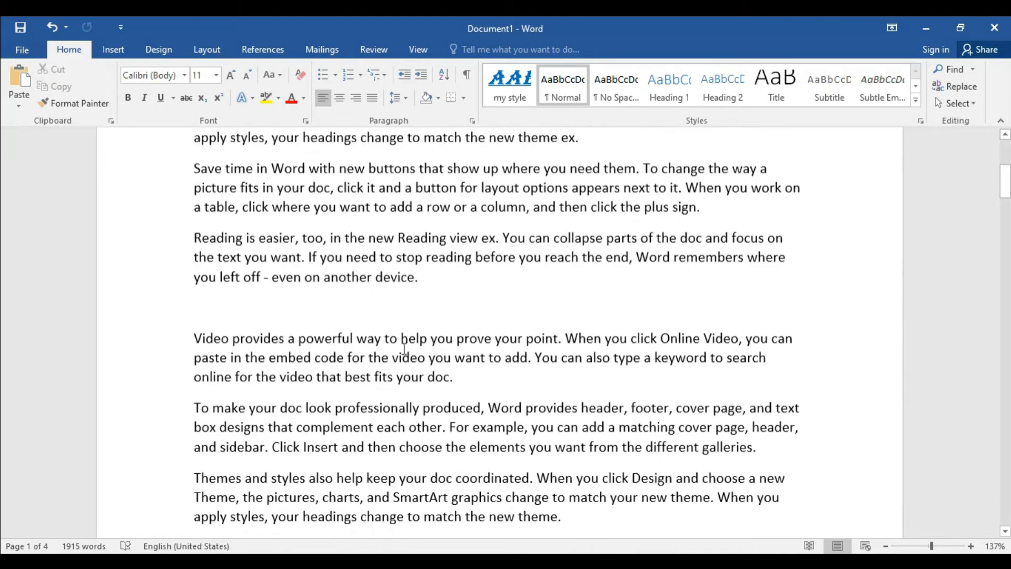
{"action": "scroll", "coordinate": [384, 405], "scroll_direction": "up", "scroll_amount": 12}
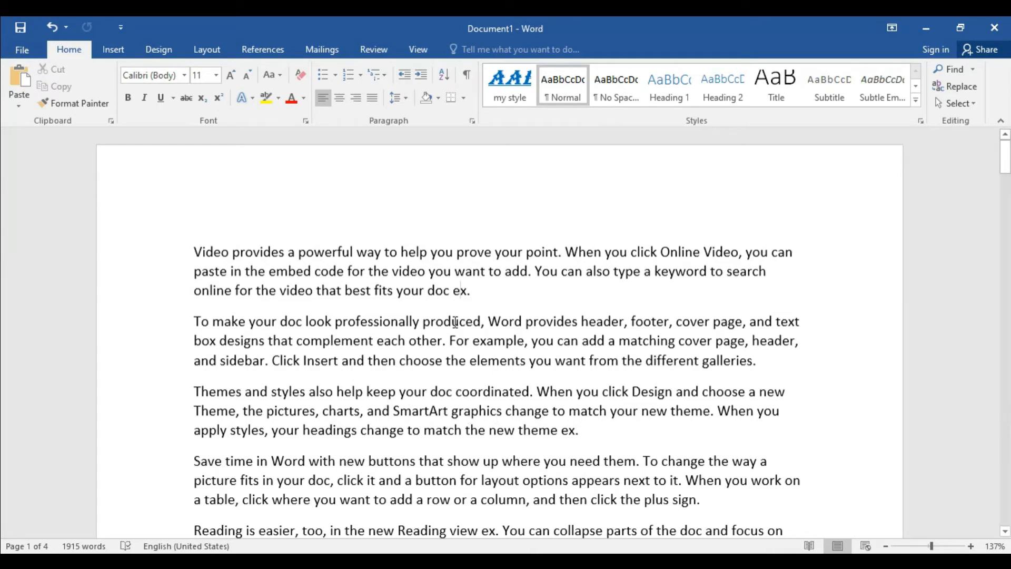
{"action": "left_click_drag", "start_coordinate": [247, 322], "coordinate": [217, 323]}
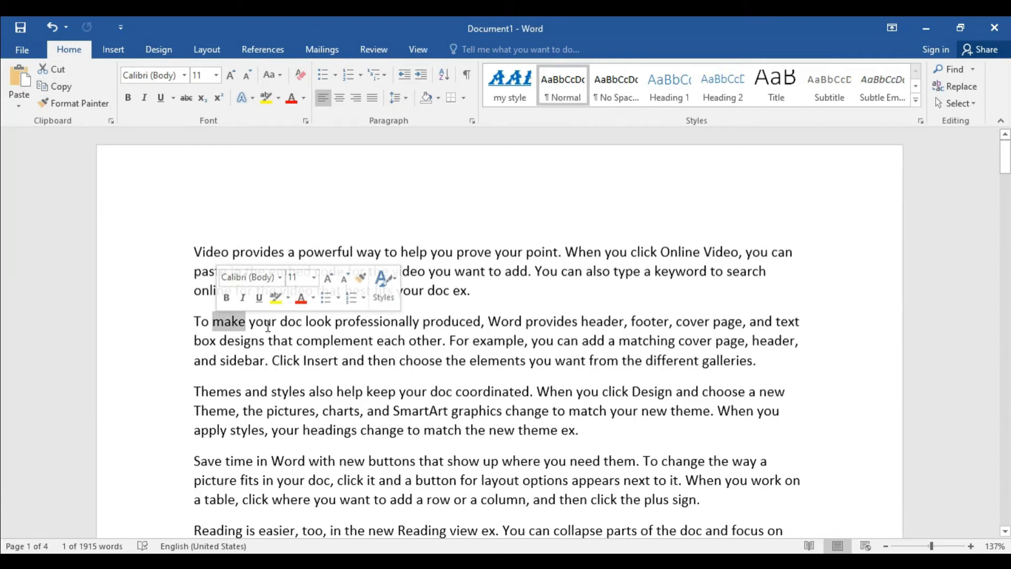
{"action": "left_click", "coordinate": [311, 337]}
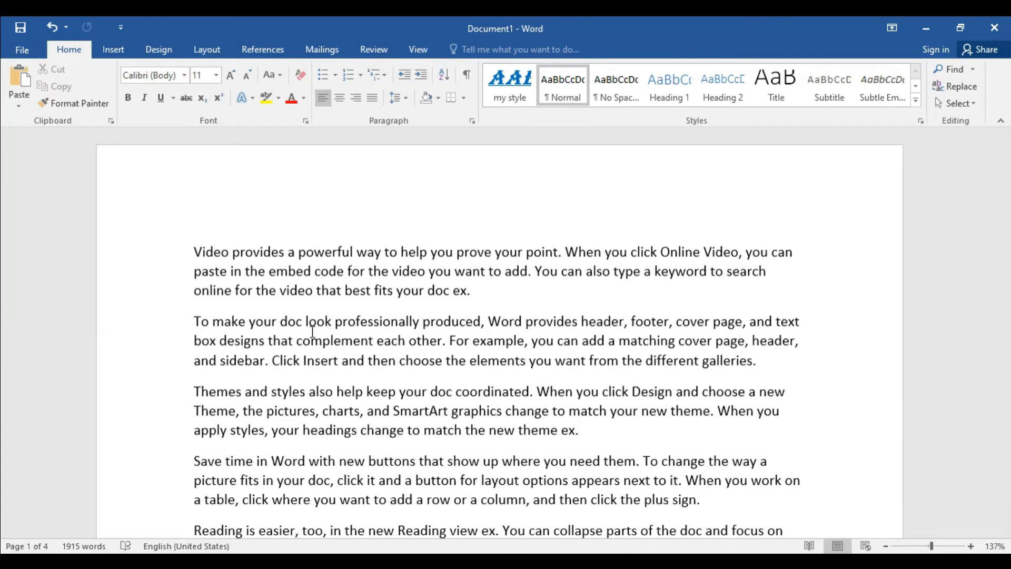
- Insert a footnote on the word "ex" at the end of the first paragraph
{"action": "double_click", "coordinate": [463, 291]}
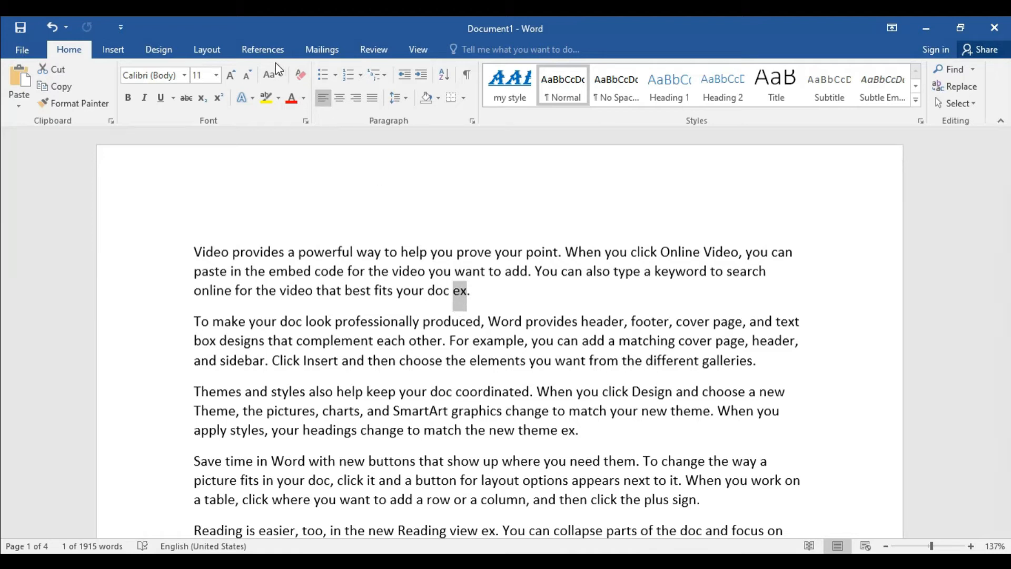
{"action": "left_click", "coordinate": [266, 53]}
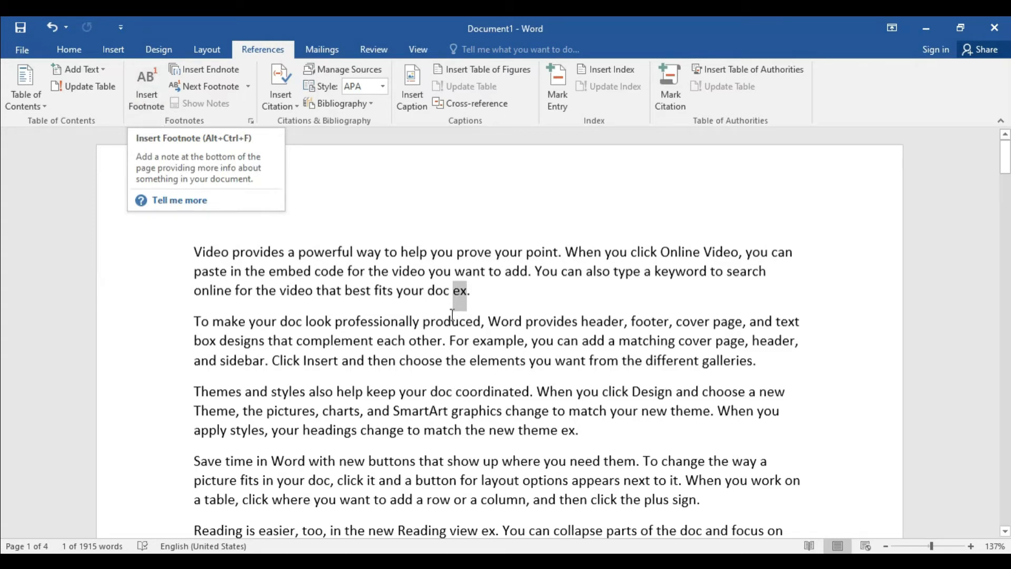
{"action": "left_click_drag", "start_coordinate": [468, 297], "coordinate": [452, 295]}
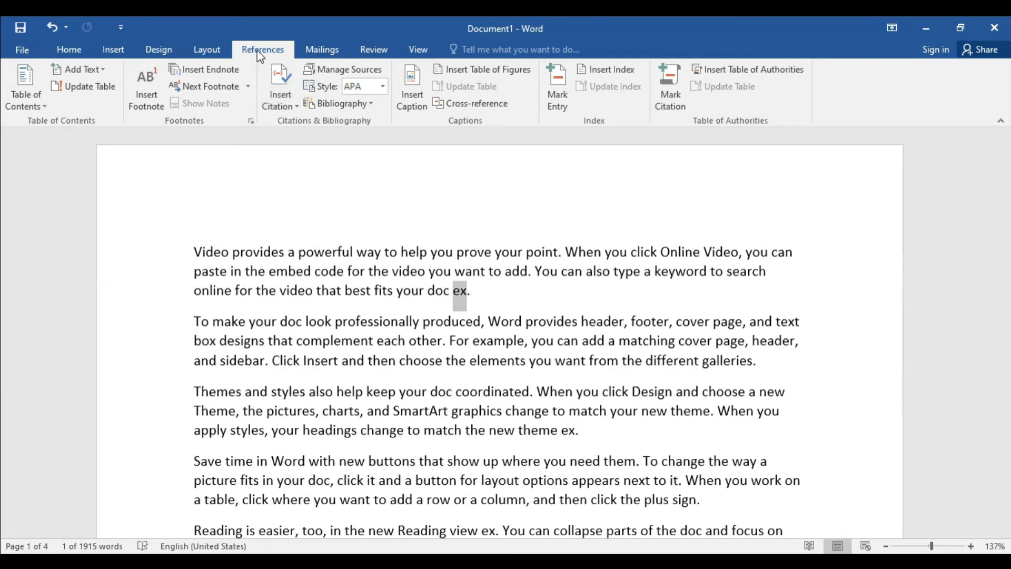
{"action": "left_click", "coordinate": [149, 103]}
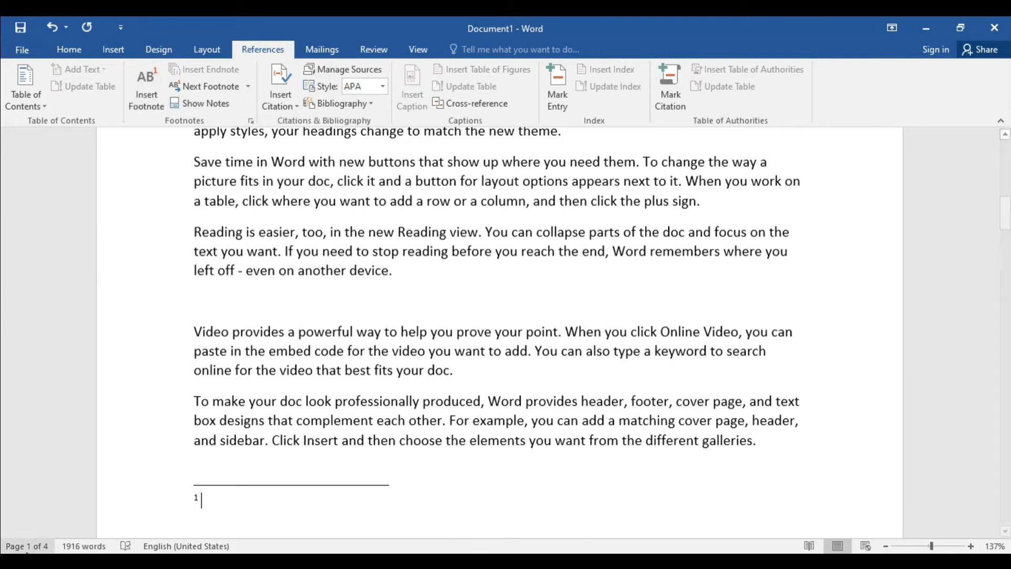
- Enter "Example" as the footnote text for "ex" at the foot of the first page
{"action": "scroll", "coordinate": [363, 313], "scroll_direction": "up", "scroll_amount": 5}
{"action": "scroll", "coordinate": [363, 312], "scroll_direction": "up", "scroll_amount": 5}
{"action": "scroll", "coordinate": [363, 313], "scroll_direction": "down", "scroll_amount": 8}
{"action": "scroll", "coordinate": [363, 312], "scroll_direction": "down", "scroll_amount": 5}
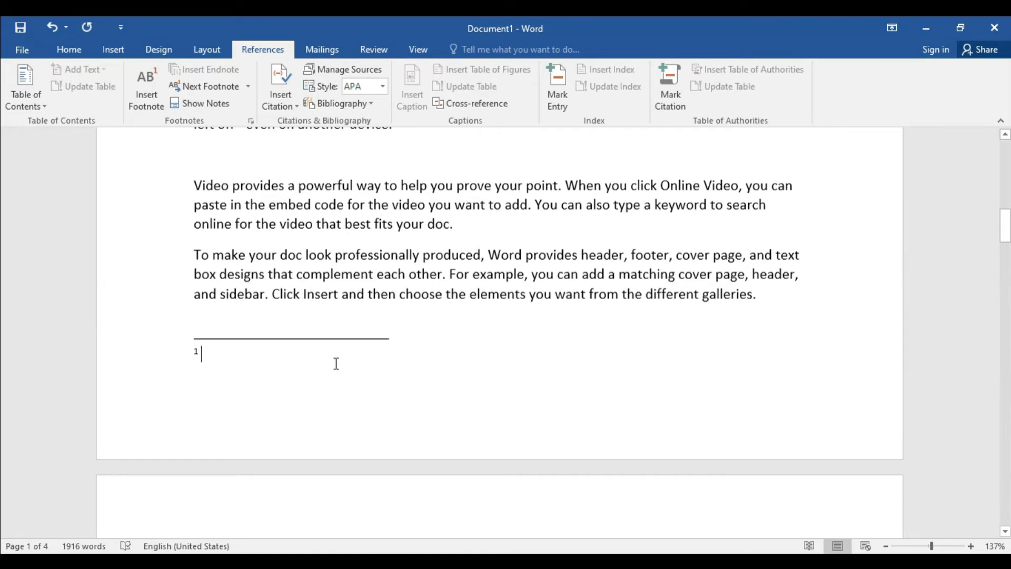
{"action": "scroll", "coordinate": [336, 364], "scroll_direction": "up", "scroll_amount": 12}
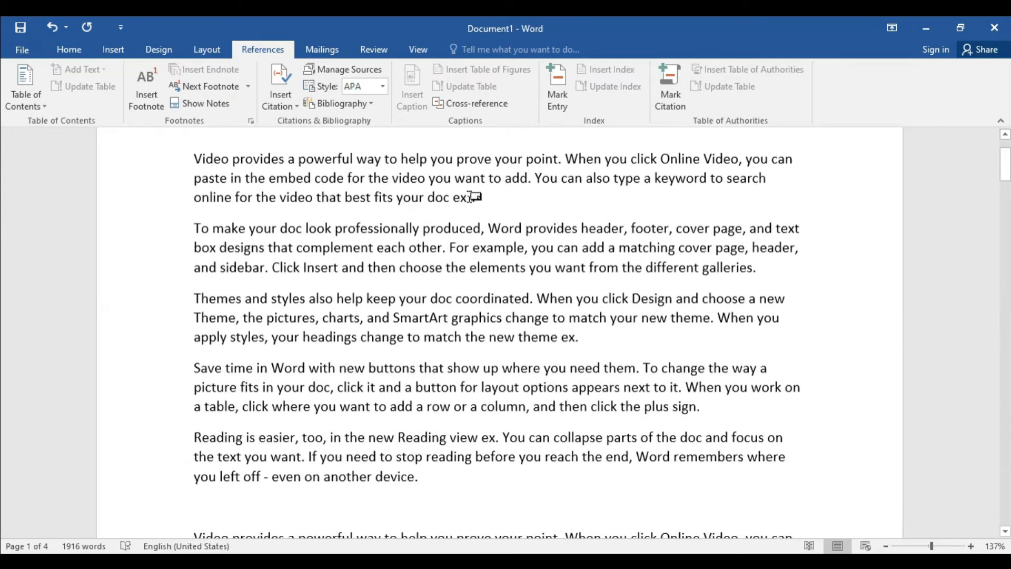
{"action": "scroll", "coordinate": [442, 310], "scroll_direction": "down", "scroll_amount": 8}
{"action": "scroll", "coordinate": [428, 358], "scroll_direction": "down", "scroll_amount": 5}
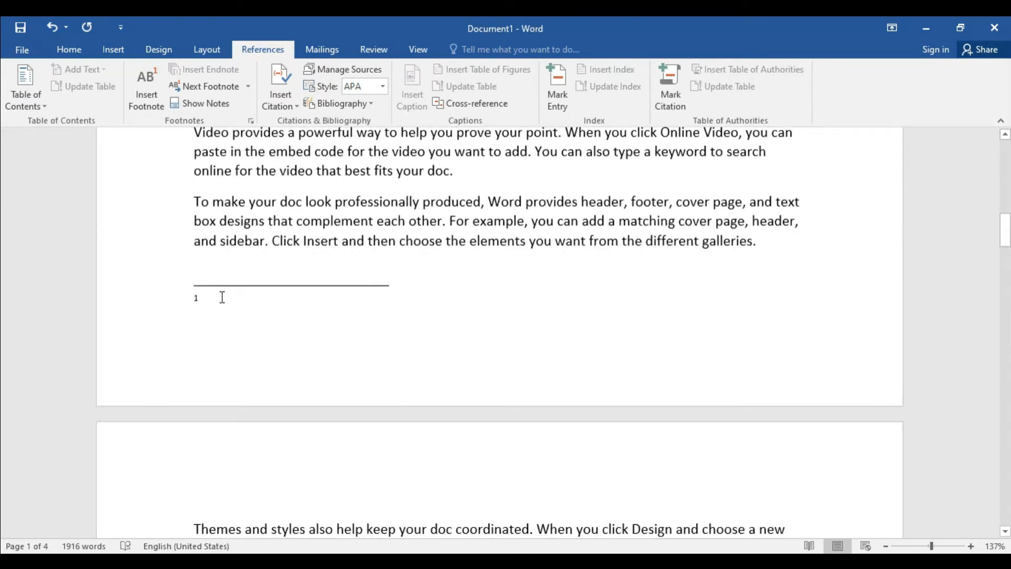
{"action": "left_click", "coordinate": [210, 297]}
{"action": "type", "text": "Example"}
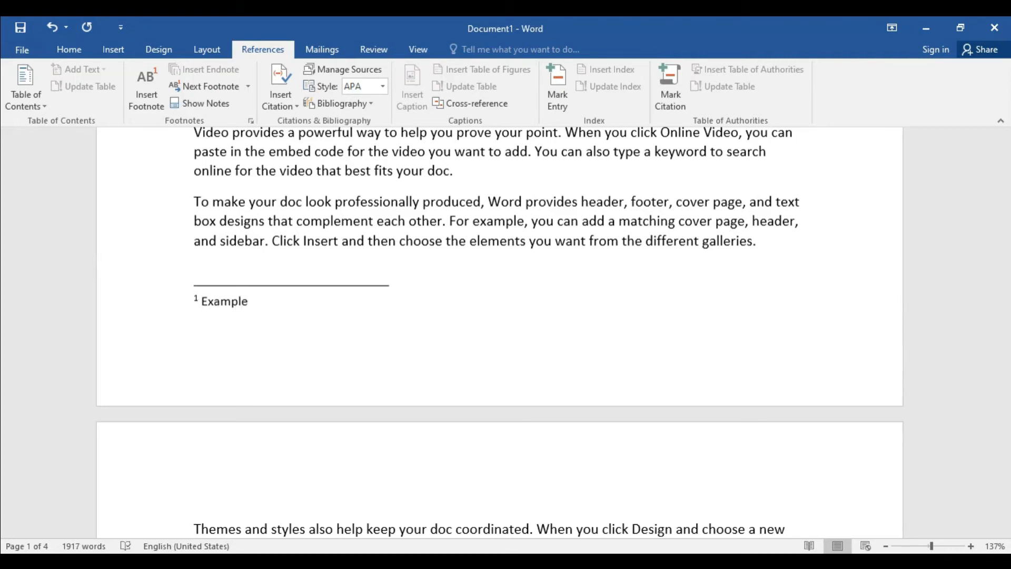
{"action": "left_click", "coordinate": [344, 350]}
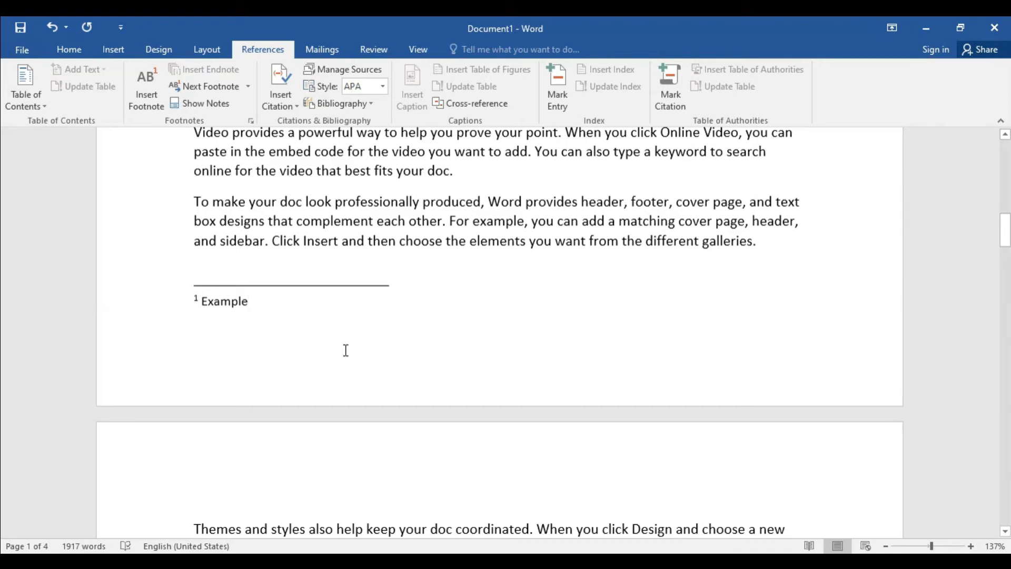
{"action": "left_click", "coordinate": [482, 332]}
- Examine the footnote reference after "ex" in the first paragraph and follow it to its note at the foot of the page
{"action": "scroll", "coordinate": [484, 332], "scroll_direction": "up", "scroll_amount": 1}
{"action": "scroll", "coordinate": [484, 332], "scroll_direction": "up", "scroll_amount": 10}
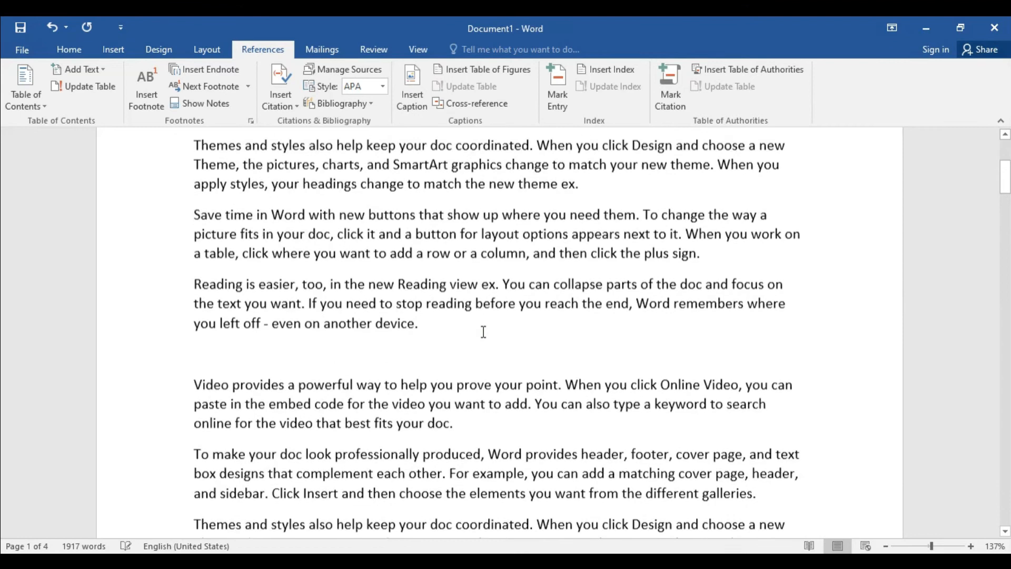
{"action": "scroll", "coordinate": [483, 332], "scroll_direction": "up", "scroll_amount": 3}
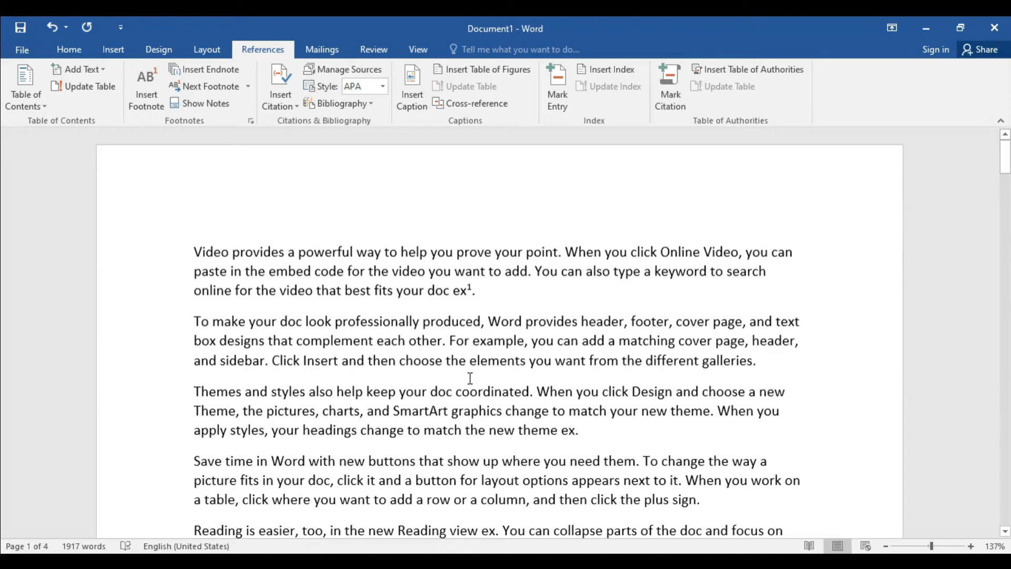
{"action": "mouse_move", "coordinate": [467, 289]}
{"action": "double_click", "coordinate": [470, 289]}
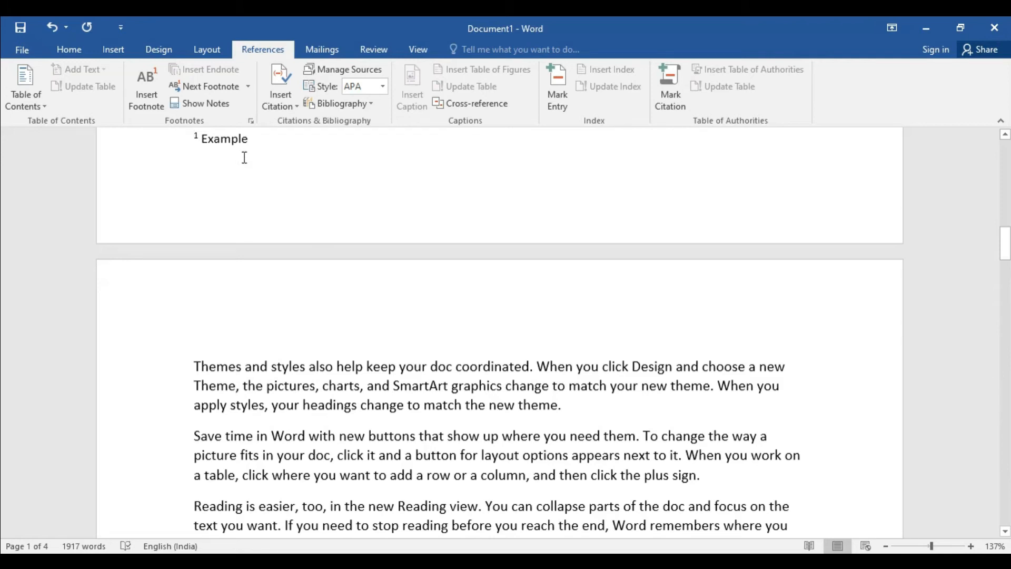
{"action": "scroll", "coordinate": [370, 314], "scroll_direction": "up", "scroll_amount": 5}
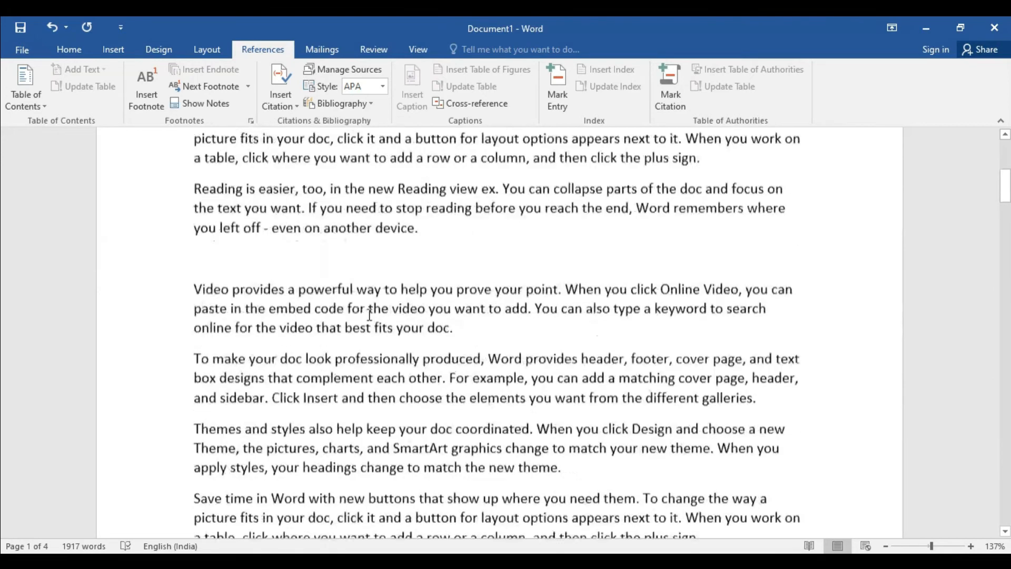
{"action": "scroll", "coordinate": [369, 313], "scroll_direction": "up", "scroll_amount": 3}
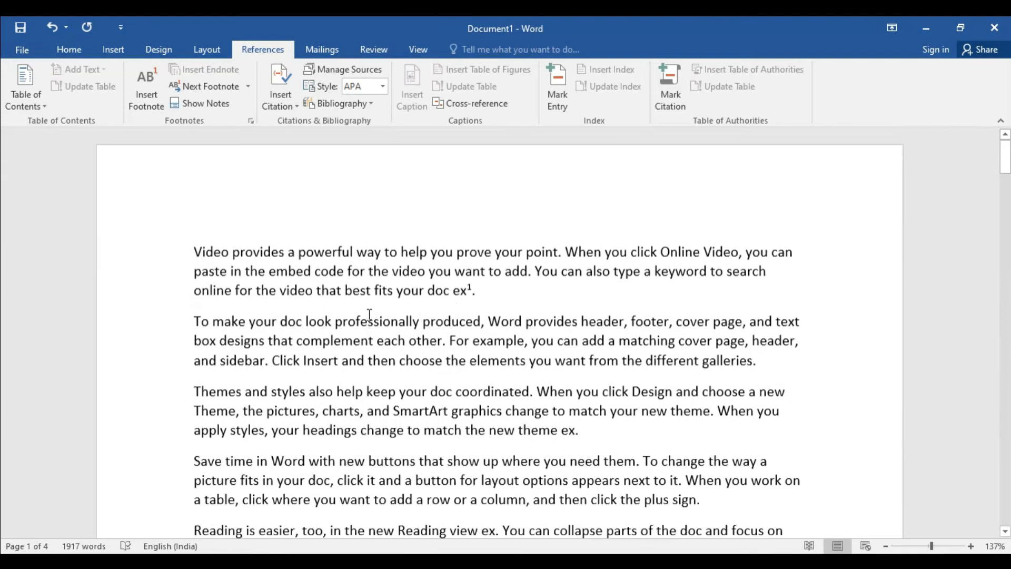
{"action": "double_click", "coordinate": [472, 287]}
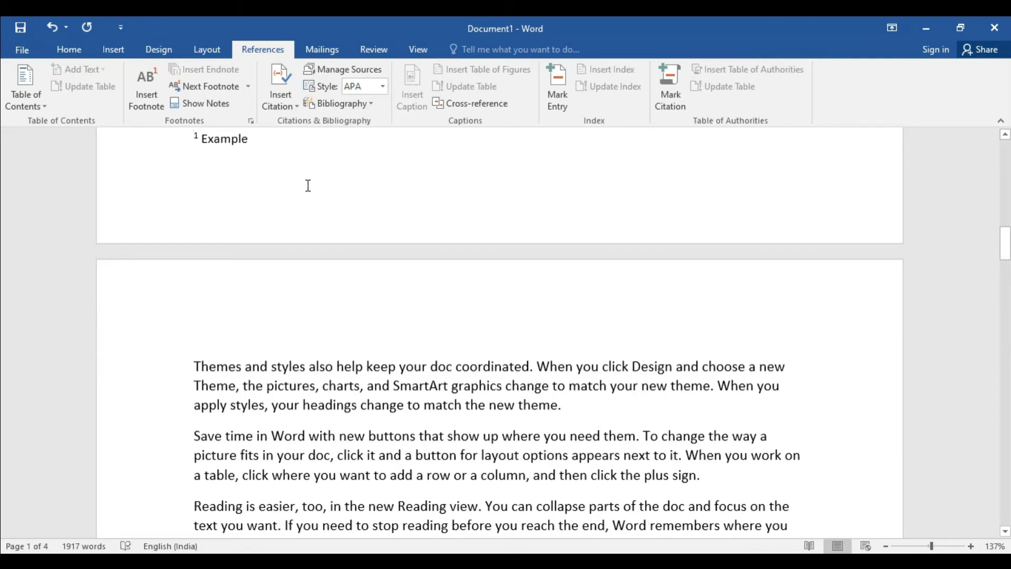
{"action": "scroll", "coordinate": [388, 219], "scroll_direction": "up", "scroll_amount": 5}
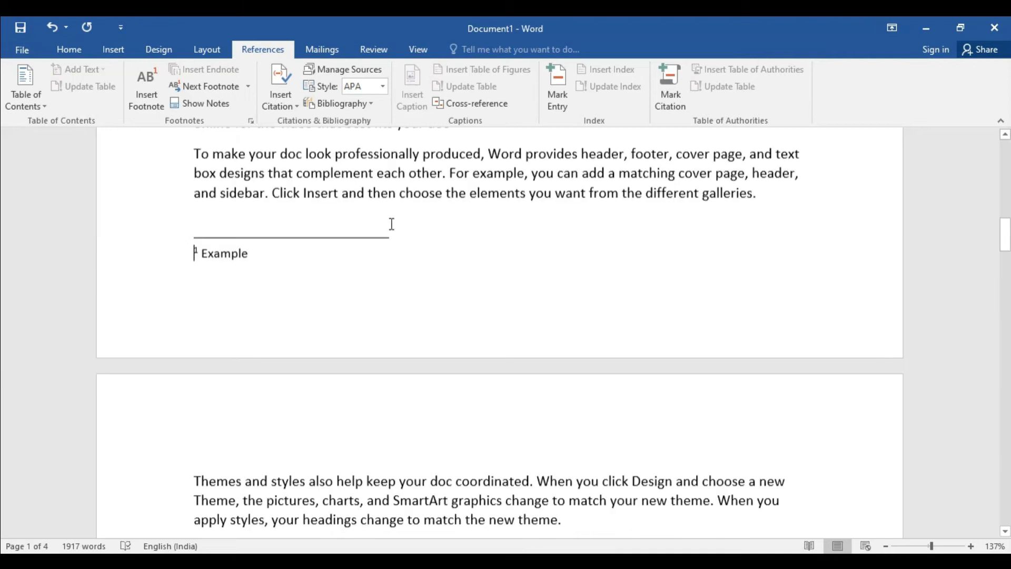
{"action": "scroll", "coordinate": [392, 223], "scroll_direction": "up", "scroll_amount": 10}
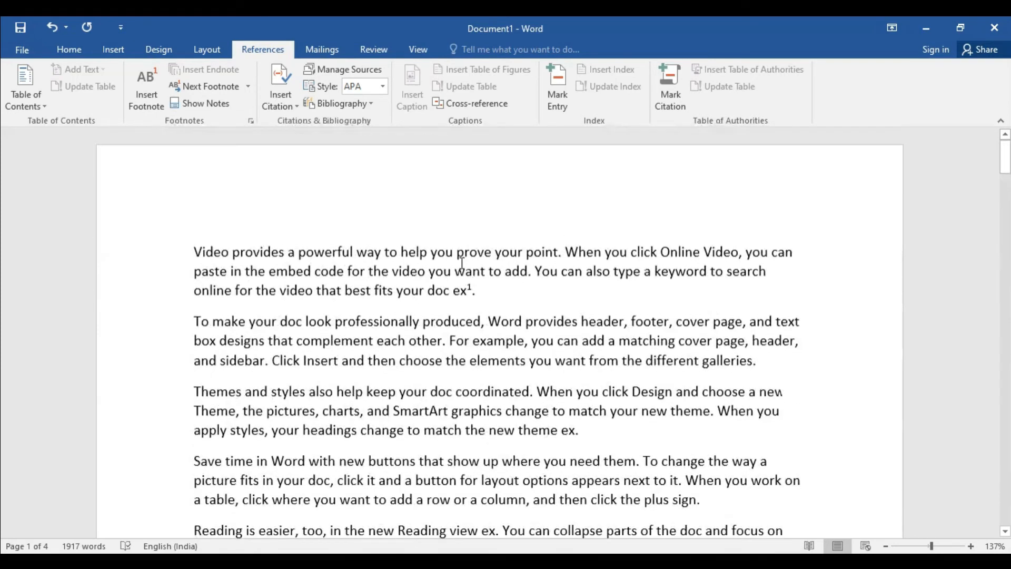
{"action": "double_click", "coordinate": [465, 289]}
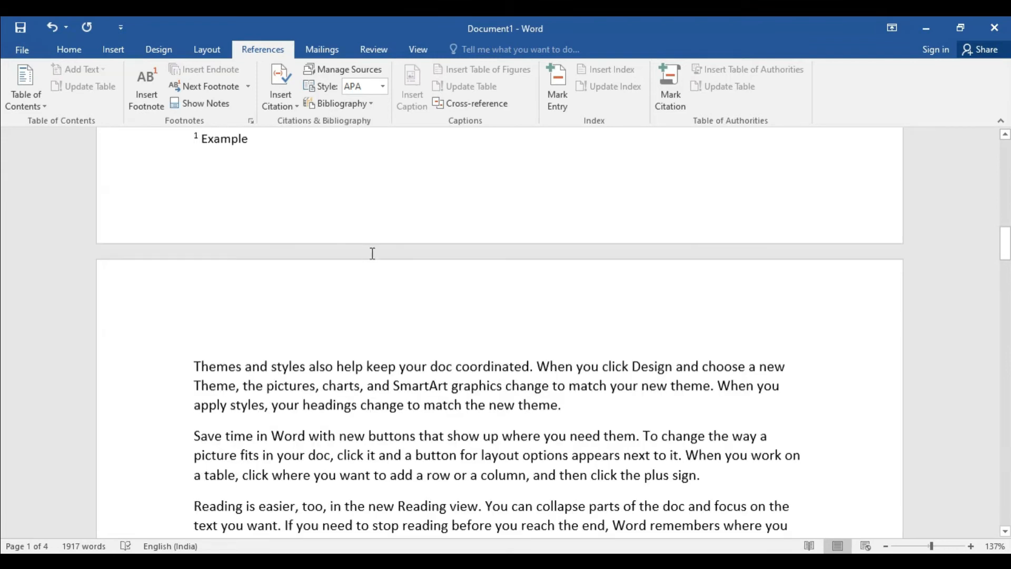
{"action": "scroll", "coordinate": [372, 254], "scroll_direction": "up", "scroll_amount": 5}
{"action": "scroll", "coordinate": [372, 253], "scroll_direction": "up", "scroll_amount": 7}
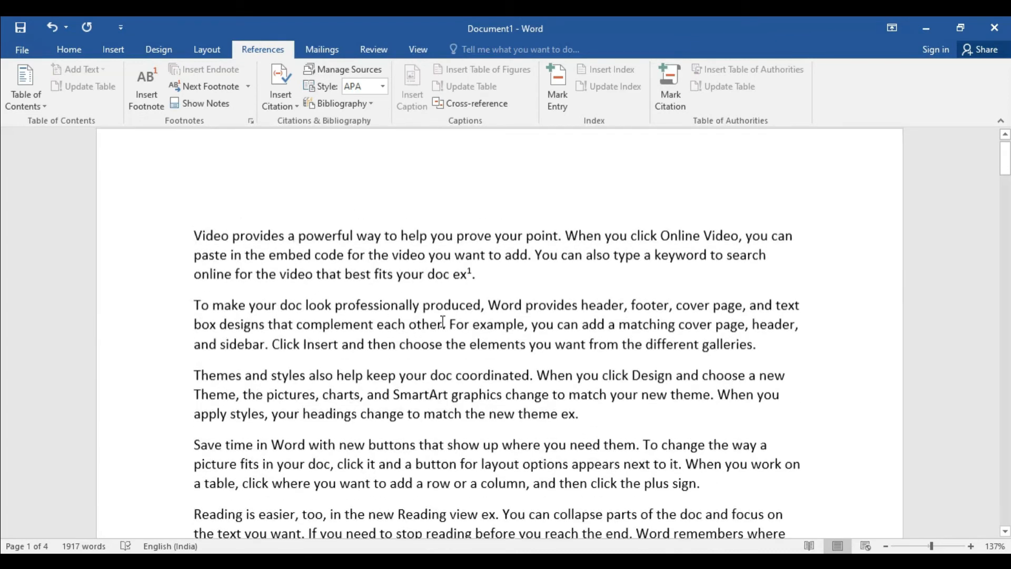
- Insert another footnote on the word "doc" just before "ex" in the first paragraph
{"action": "left_click_drag", "start_coordinate": [448, 272], "coordinate": [425, 287]}
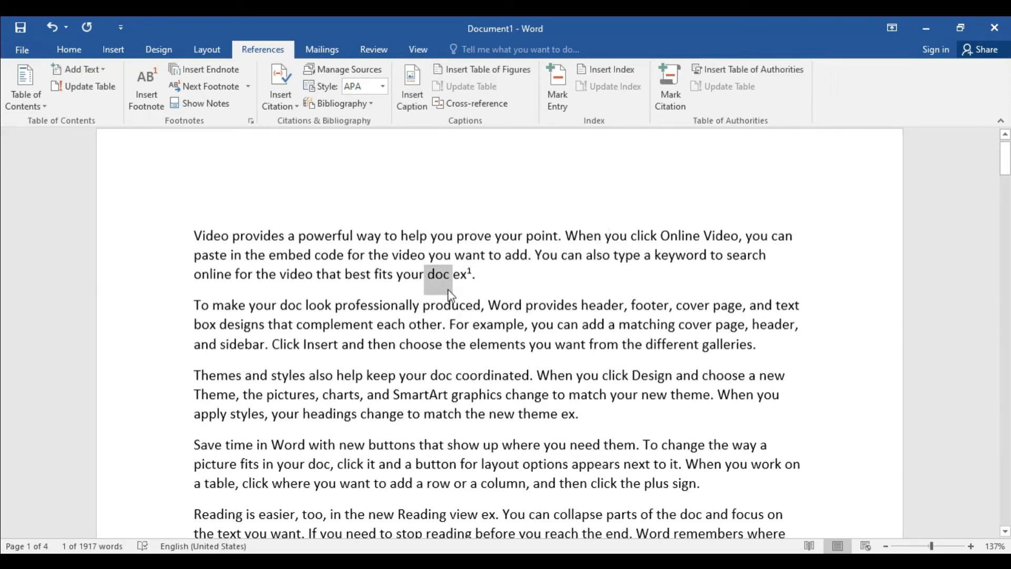
{"action": "double_click", "coordinate": [440, 271]}
{"action": "left_click", "coordinate": [147, 97]}
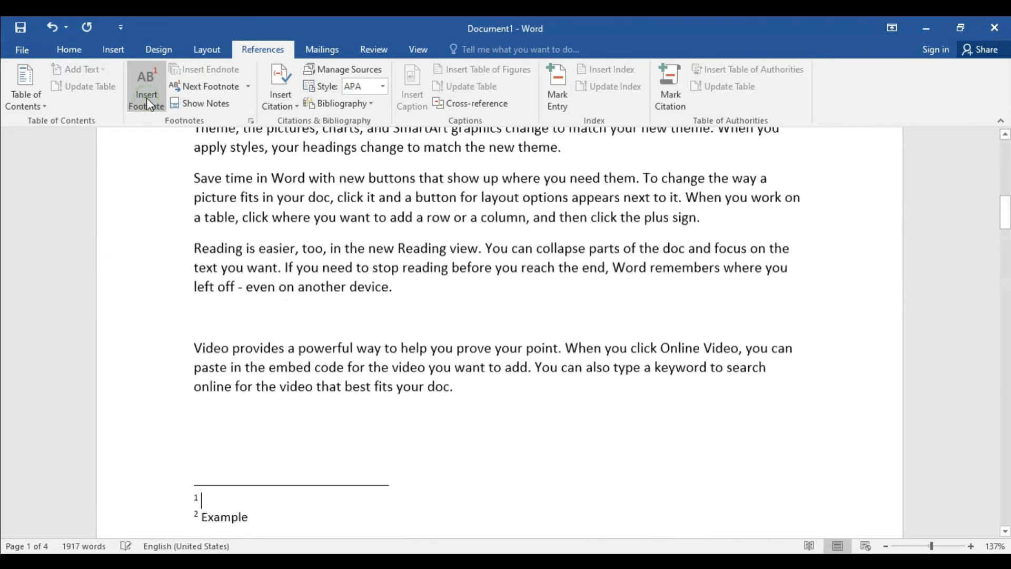
- Enter "Document" as the text of the empty footnote for "doc", without a space inside the word
{"action": "scroll", "coordinate": [390, 406], "scroll_direction": "down", "scroll_amount": 2}
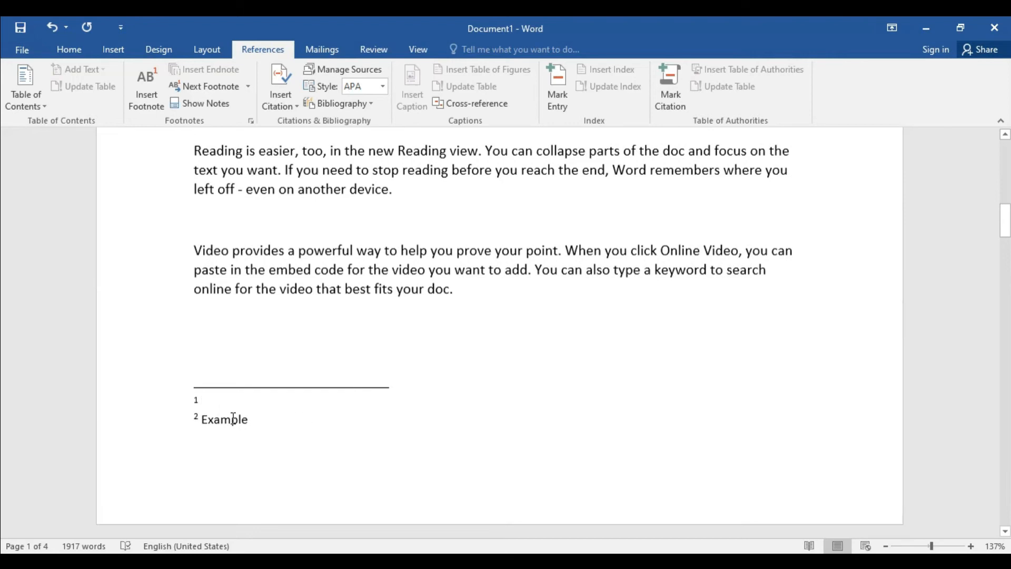
{"action": "left_click", "coordinate": [211, 401]}
{"action": "scroll", "coordinate": [531, 352], "scroll_direction": "up", "scroll_amount": 10}
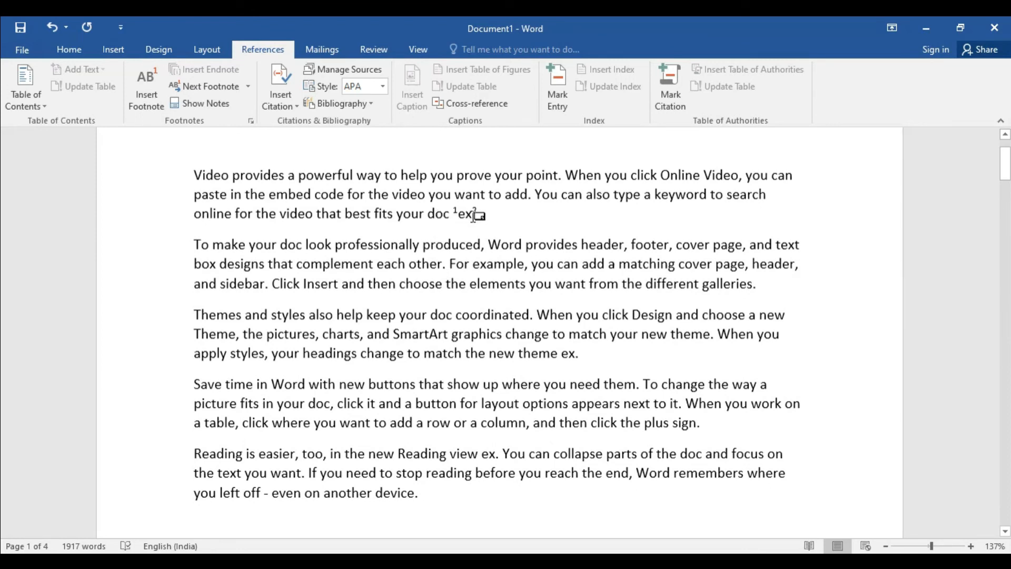
{"action": "mouse_move", "coordinate": [474, 216]}
{"action": "scroll", "coordinate": [397, 342], "scroll_direction": "down", "scroll_amount": 9}
{"action": "scroll", "coordinate": [397, 342], "scroll_direction": "down", "scroll_amount": 3}
{"action": "left_click", "coordinate": [218, 446]}
{"action": "type", "text": "D ocument"}
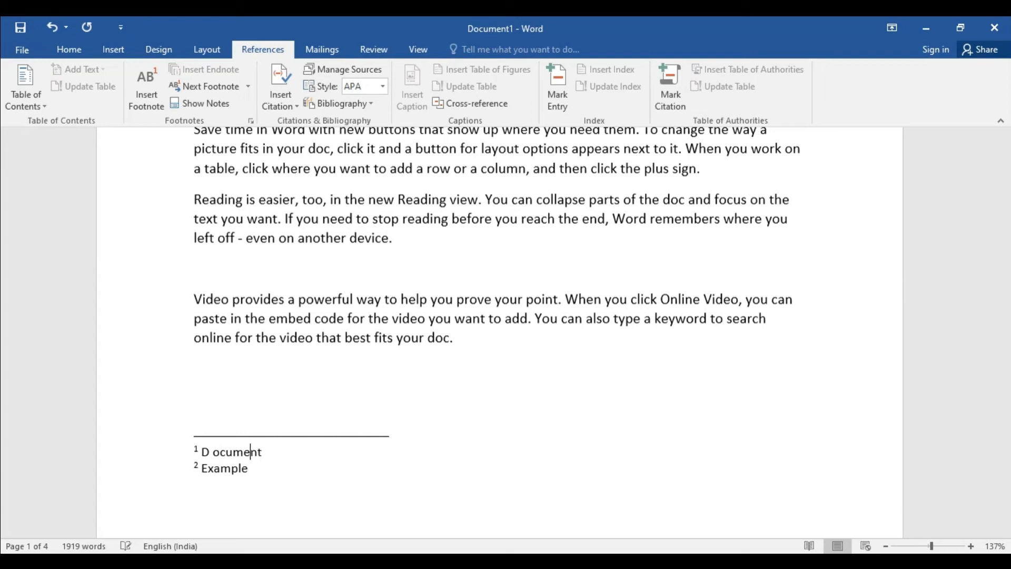
{"action": "key", "text": "Left"}
{"action": "key", "text": "Left"}
{"action": "key", "text": "BackSpace"}
{"action": "left_click", "coordinate": [478, 412]}
{"action": "scroll", "coordinate": [479, 413], "scroll_direction": "up", "scroll_amount": 6}
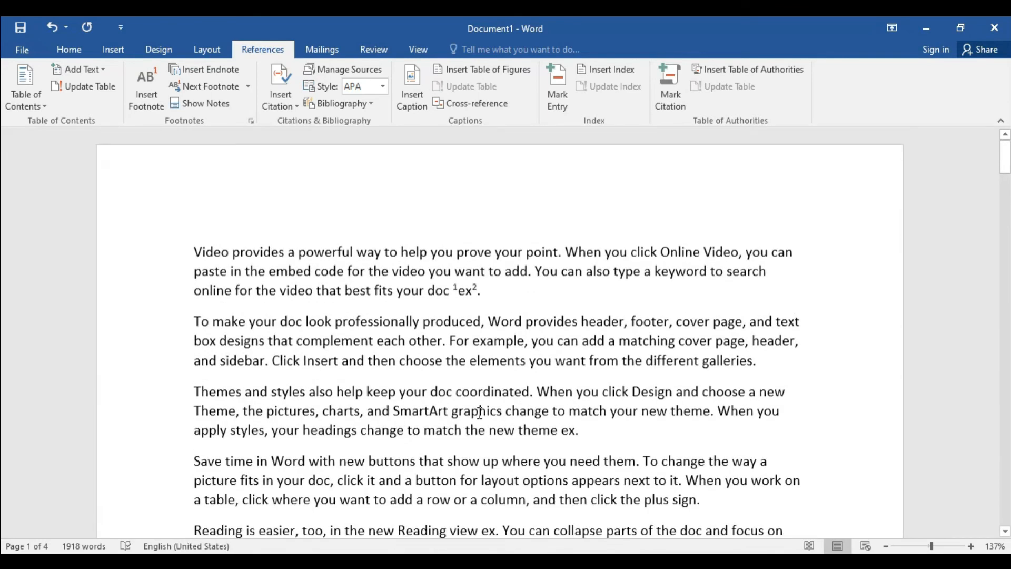
- Follow the footnote references after "doc" and "ex" in the first paragraph to their notes and return to the text
{"action": "double_click", "coordinate": [454, 285]}
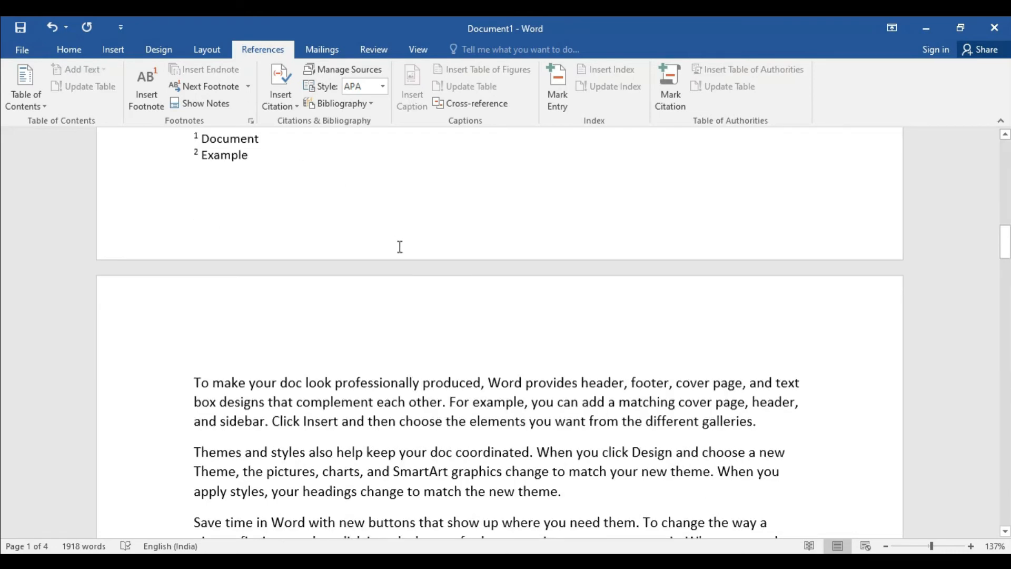
{"action": "scroll", "coordinate": [400, 245], "scroll_direction": "up", "scroll_amount": 12}
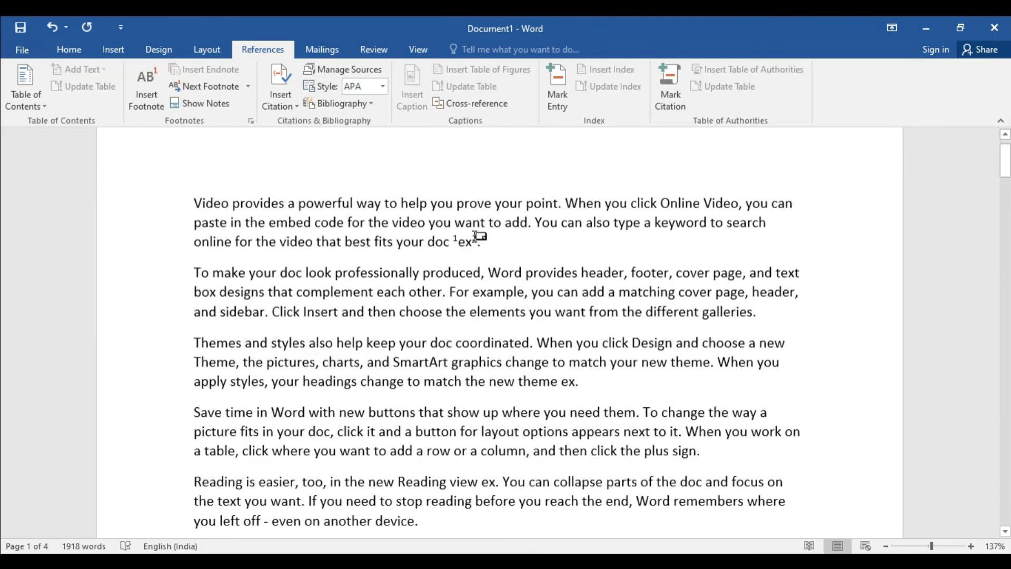
{"action": "double_click", "coordinate": [476, 240]}
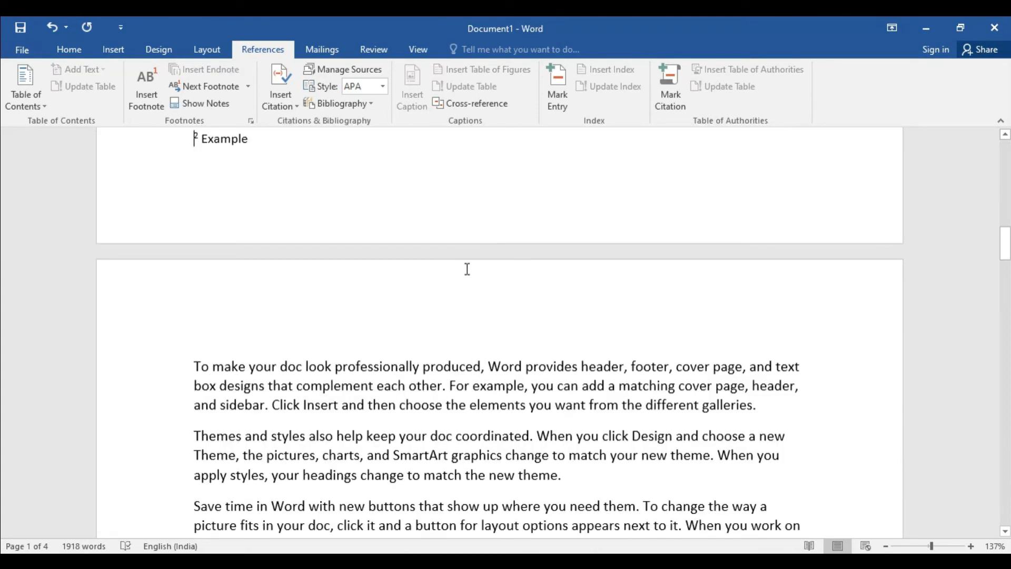
{"action": "scroll", "coordinate": [467, 269], "scroll_direction": "up", "scroll_amount": 1}
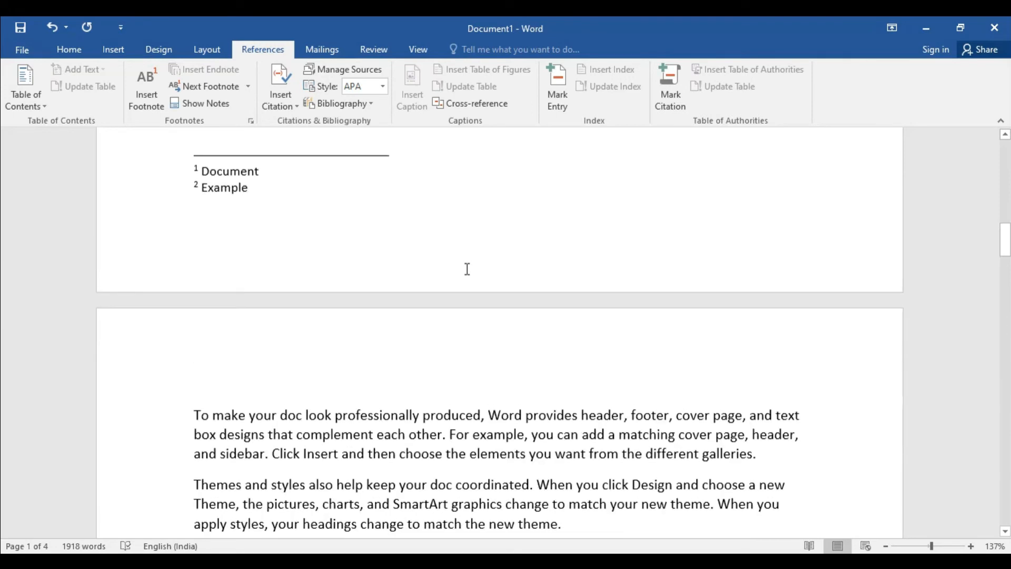
{"action": "scroll", "coordinate": [466, 268], "scroll_direction": "up", "scroll_amount": 20}
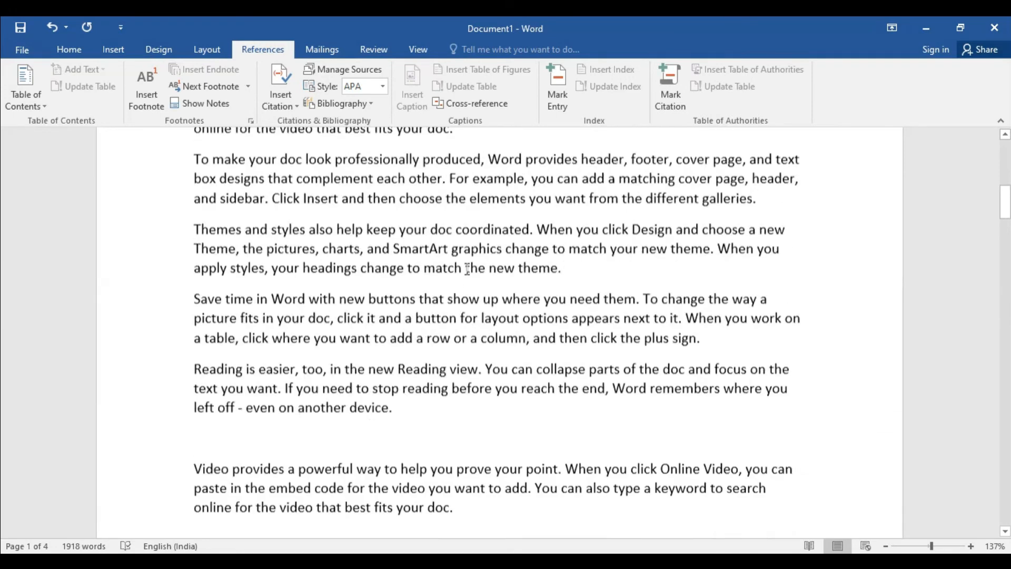
{"action": "scroll", "coordinate": [467, 269], "scroll_direction": "up", "scroll_amount": 2}
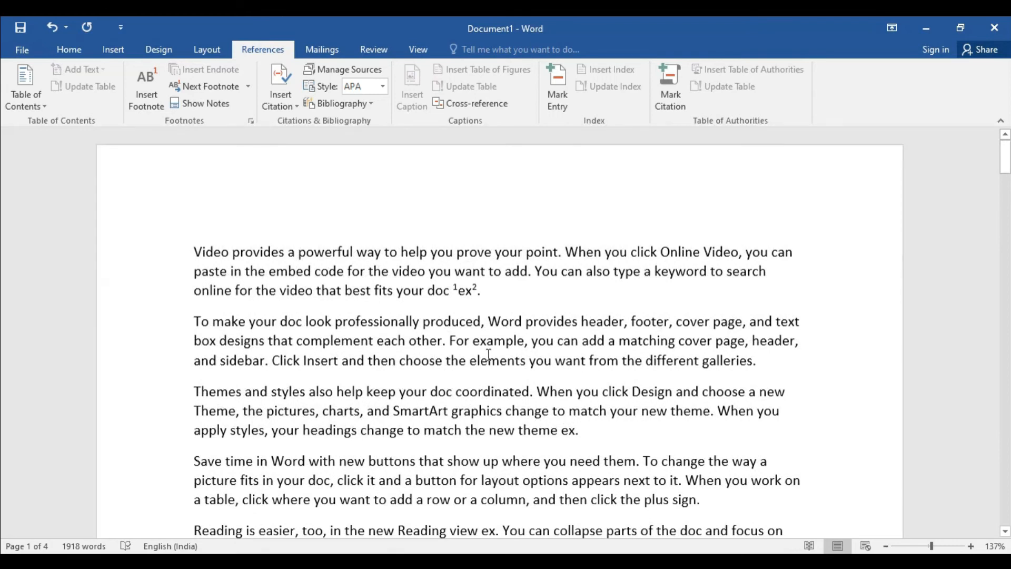
- Format both footnotes at the foot of the first page, "Document" and "Example", as bold red text
{"action": "scroll", "coordinate": [489, 355], "scroll_direction": "down", "scroll_amount": 6}
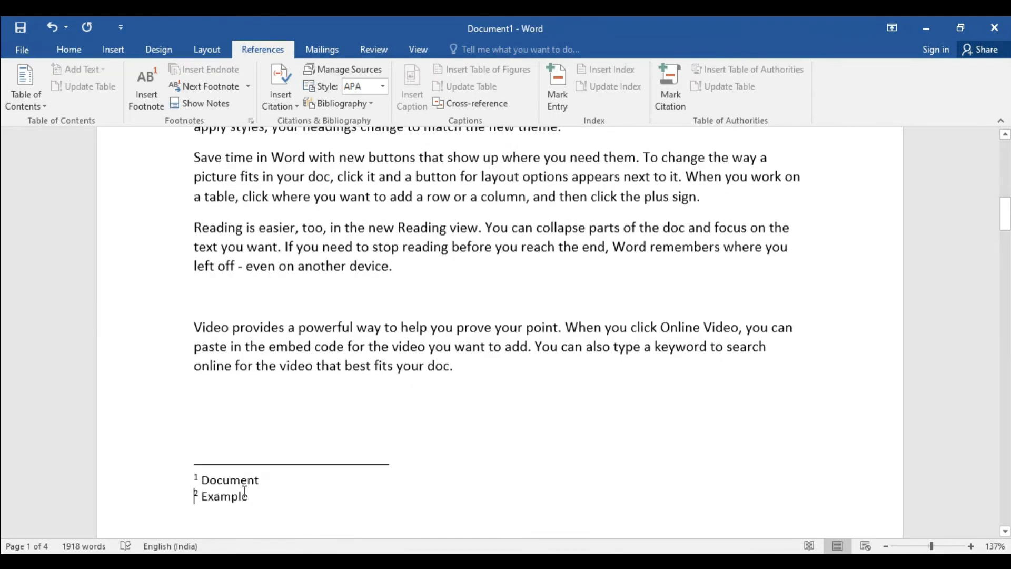
{"action": "left_click_drag", "start_coordinate": [248, 496], "coordinate": [194, 478]}
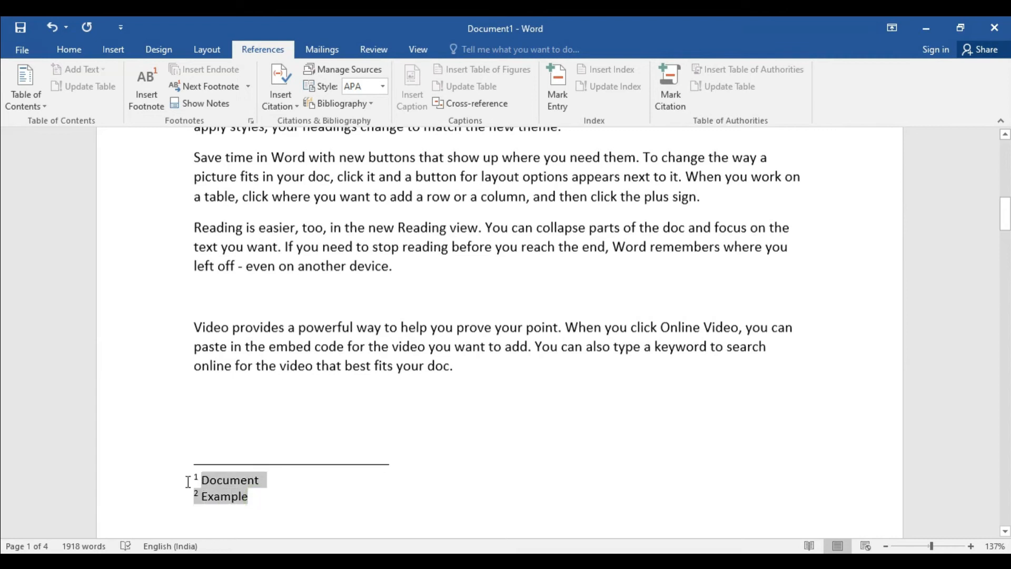
{"action": "left_click", "coordinate": [67, 50]}
{"action": "left_click", "coordinate": [124, 98]}
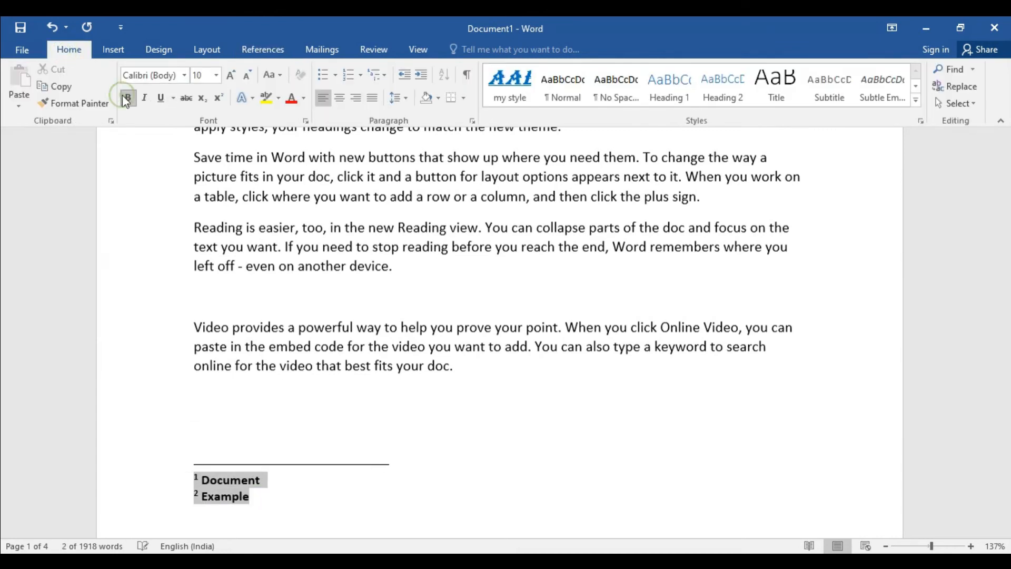
{"action": "left_click", "coordinate": [292, 100]}
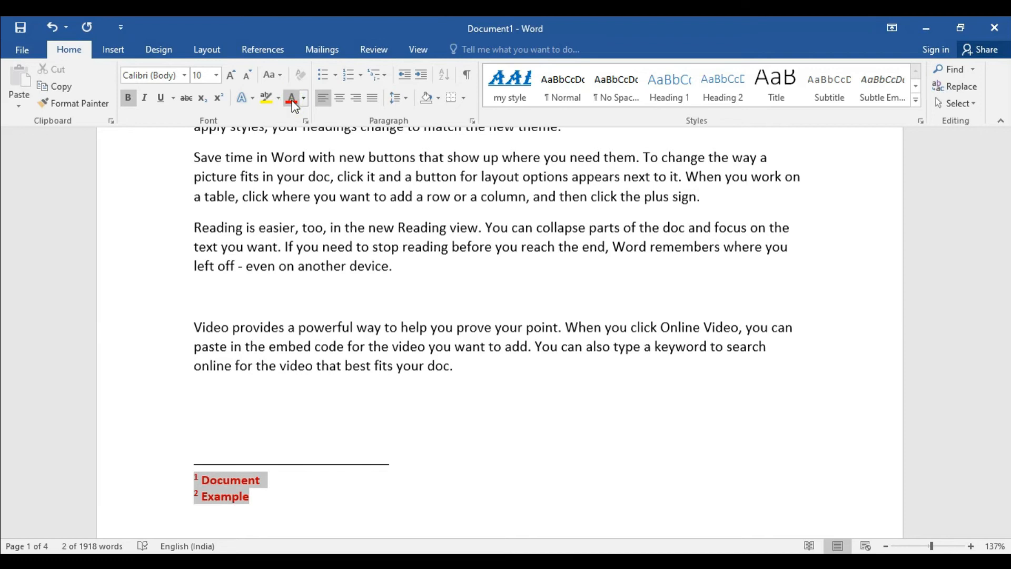
{"action": "left_click", "coordinate": [362, 458]}
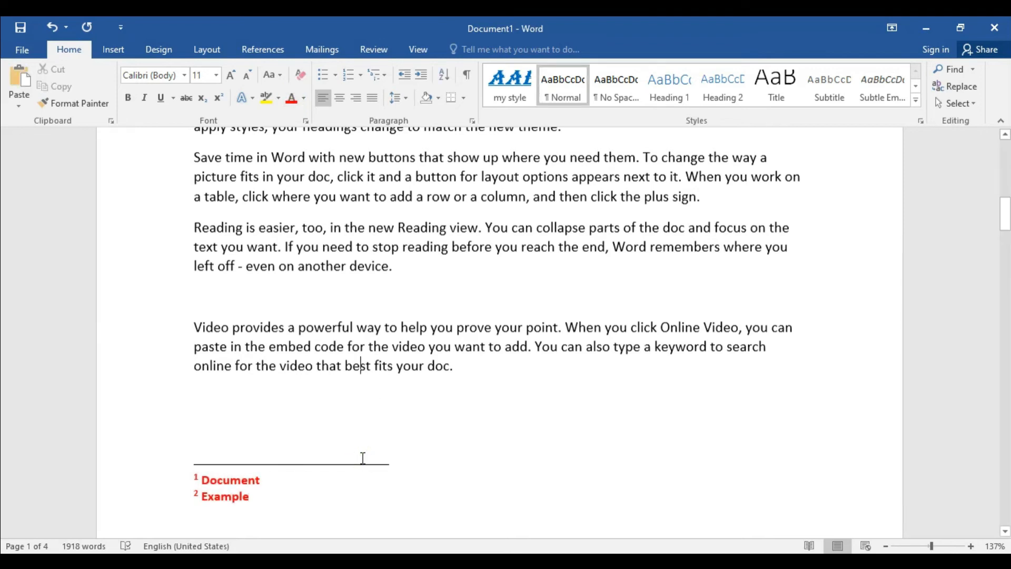
- Insert an endnote on the word "doc" in the first line of the second paragraph
{"action": "scroll", "coordinate": [361, 458], "scroll_direction": "up", "scroll_amount": 5}
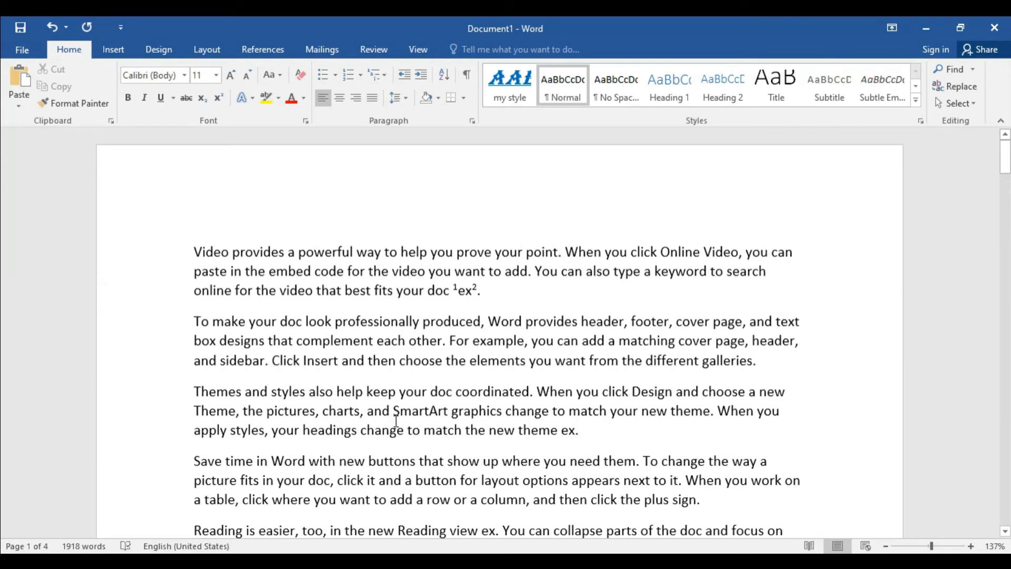
{"action": "double_click", "coordinate": [301, 321]}
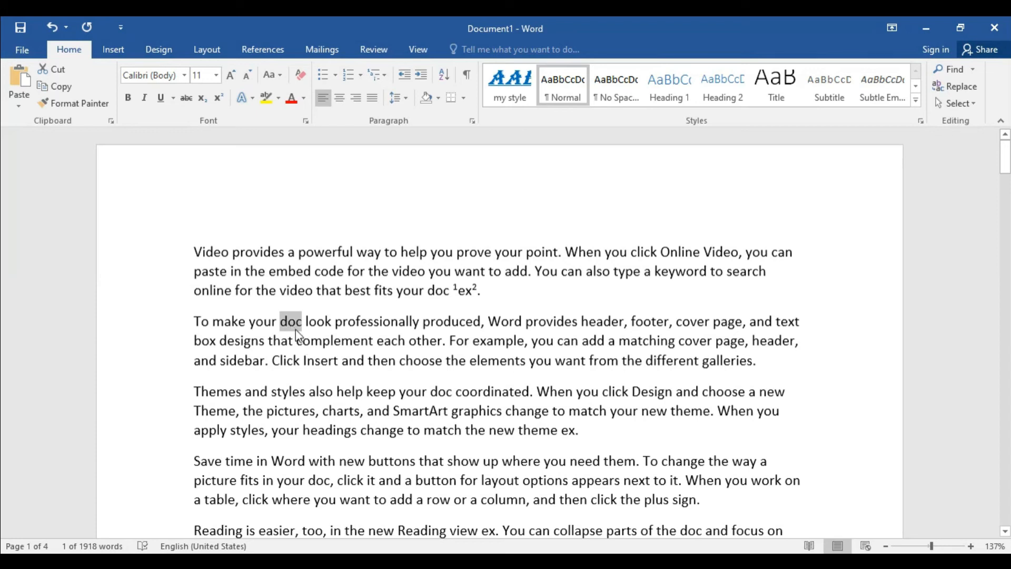
{"action": "left_click", "coordinate": [270, 55]}
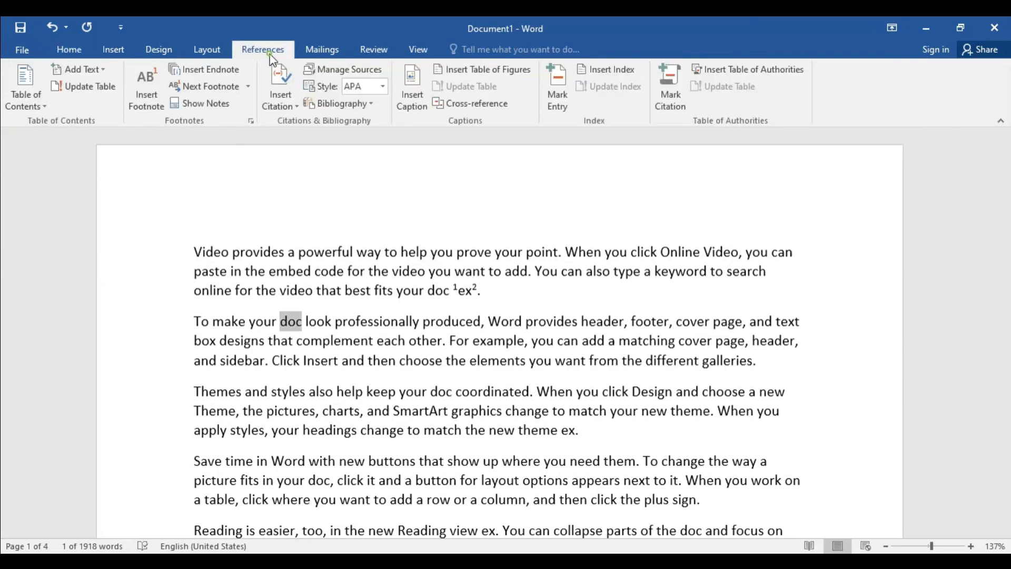
{"action": "left_click", "coordinate": [220, 75]}
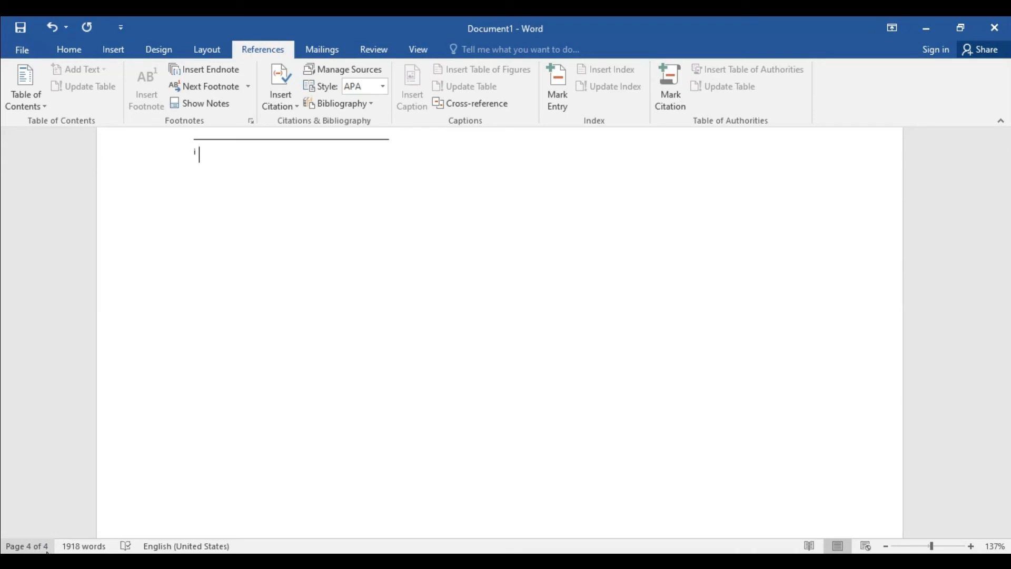
{"action": "scroll", "coordinate": [296, 298], "scroll_direction": "up", "scroll_amount": 3}
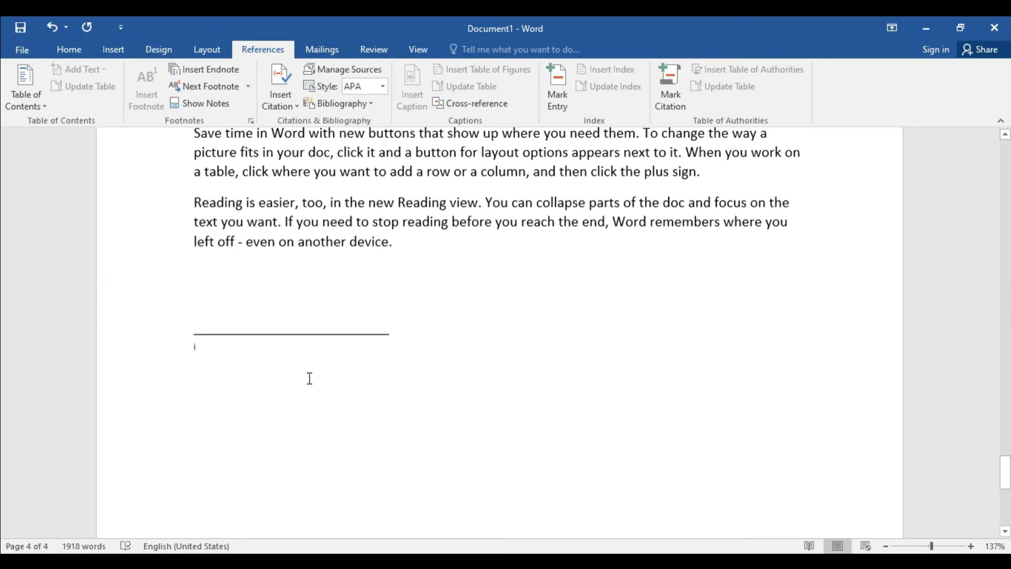
- Enlarge the font of the empty endnote at the end of the document and enter "Document" as its text
{"action": "key", "text": "ctrl+a"}
{"action": "key", "text": "ctrl+bracketright"}
{"action": "key", "text": "ctrl+bracketright"}
{"action": "key", "text": "ctrl+bracketright"}
{"action": "key", "text": "ctrl+bracketright"}
{"action": "key", "text": "ctrl+bracketright"}
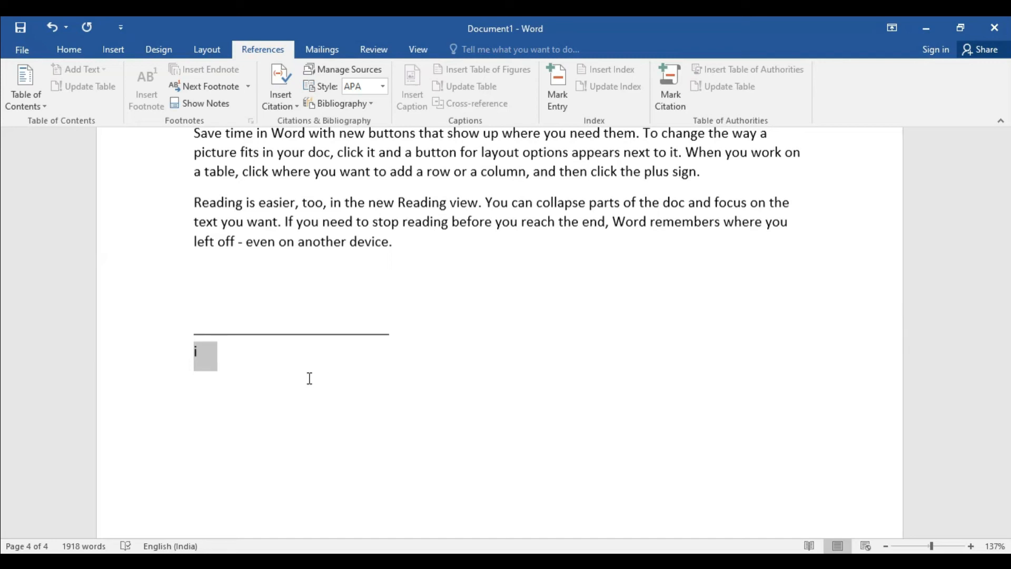
{"action": "left_click", "coordinate": [236, 366]}
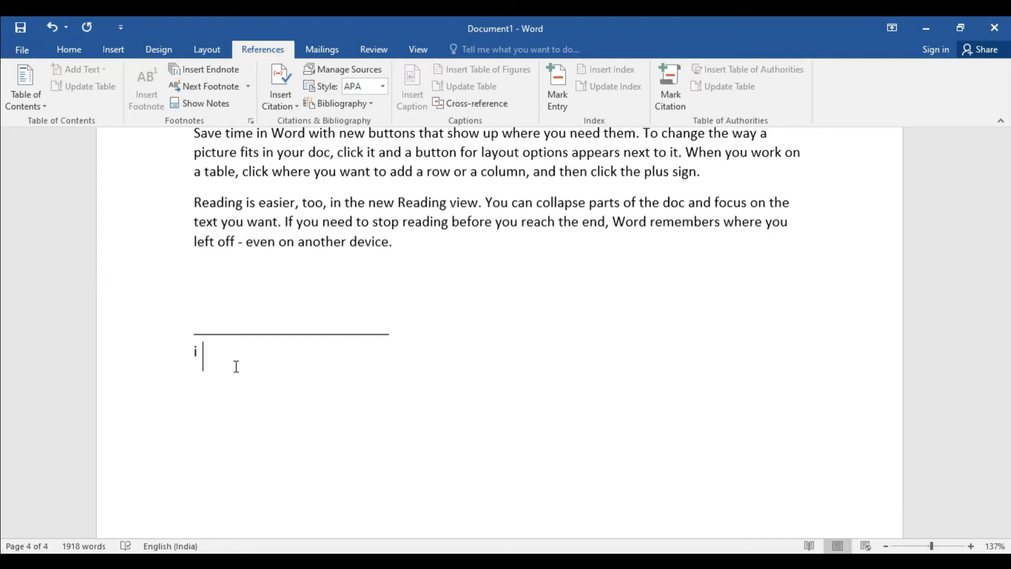
{"action": "type", "text": "Document"}
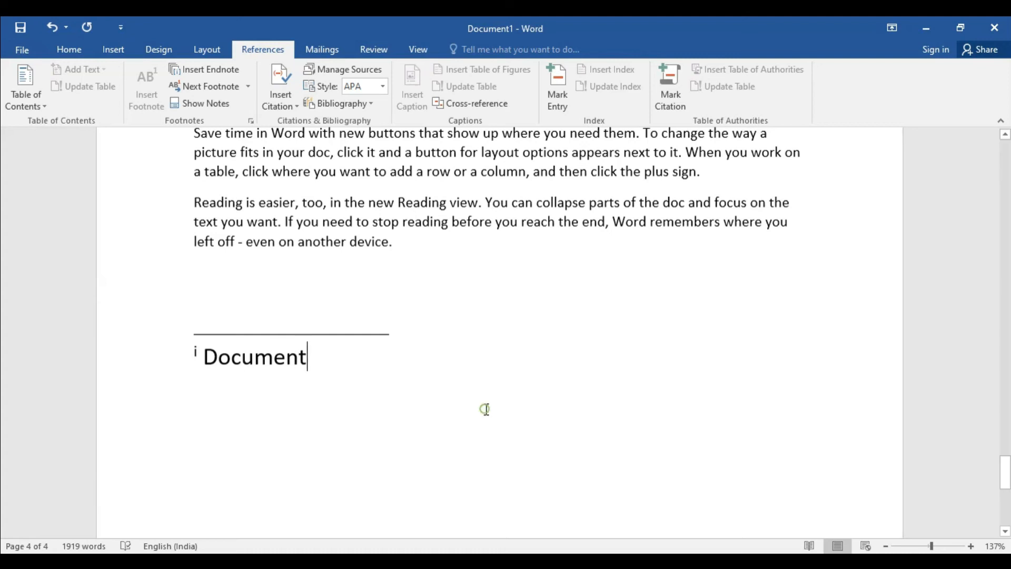
- Compare where the footnote reference in the first paragraph and the endnote reference in the second paragraph lead
{"action": "scroll", "coordinate": [485, 408], "scroll_direction": "up", "scroll_amount": 2}
{"action": "left_click_drag", "start_coordinate": [1010, 464], "coordinate": [1010, 158]}
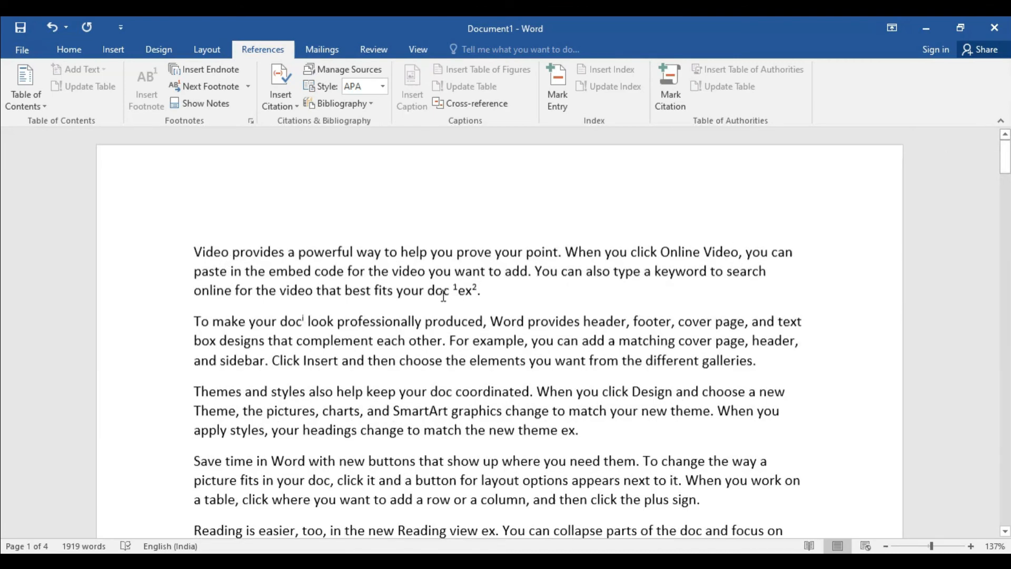
{"action": "double_click", "coordinate": [459, 286]}
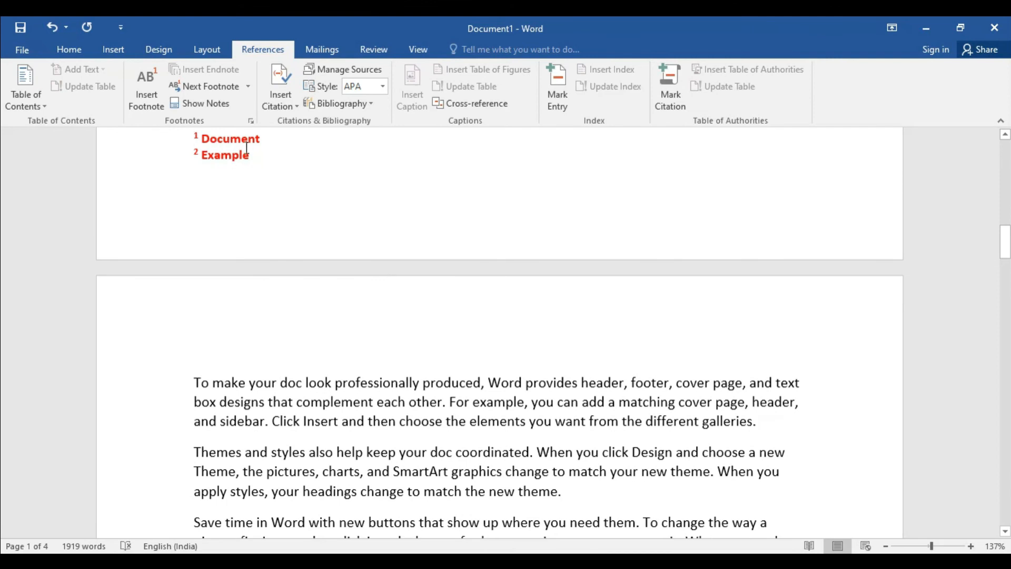
{"action": "left_click_drag", "start_coordinate": [1006, 244], "coordinate": [1004, 157]}
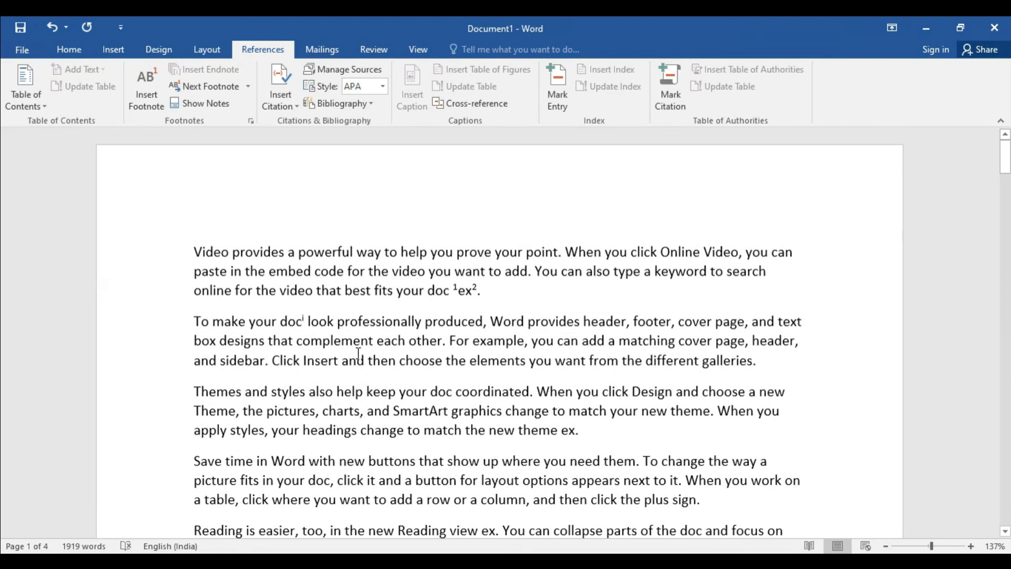
{"action": "mouse_move", "coordinate": [302, 317]}
{"action": "double_click", "coordinate": [304, 316]}
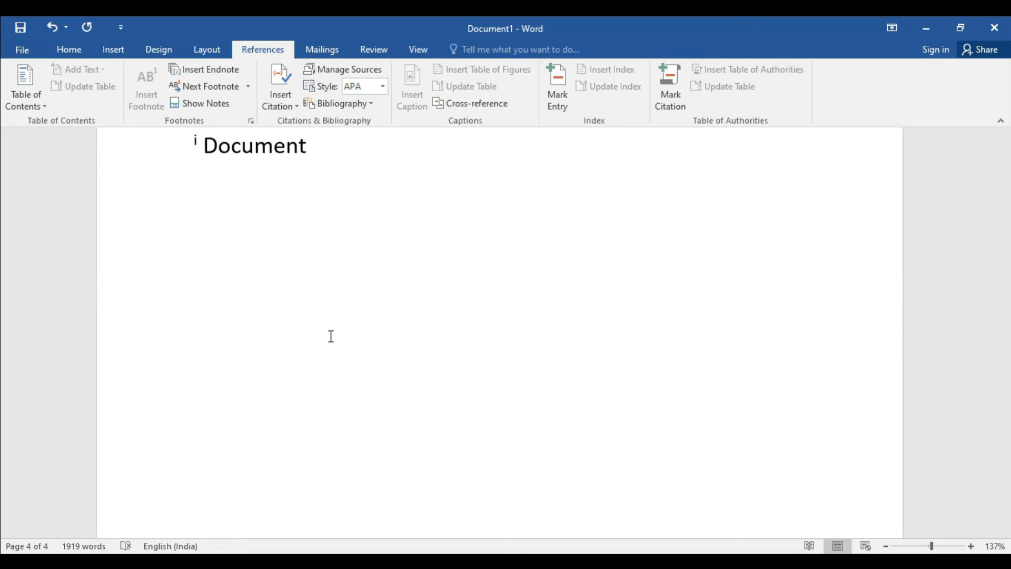
- Insert a footnote on the word "change" in the first paragraph of page 3
{"action": "scroll", "coordinate": [431, 391], "scroll_direction": "up", "scroll_amount": 10}
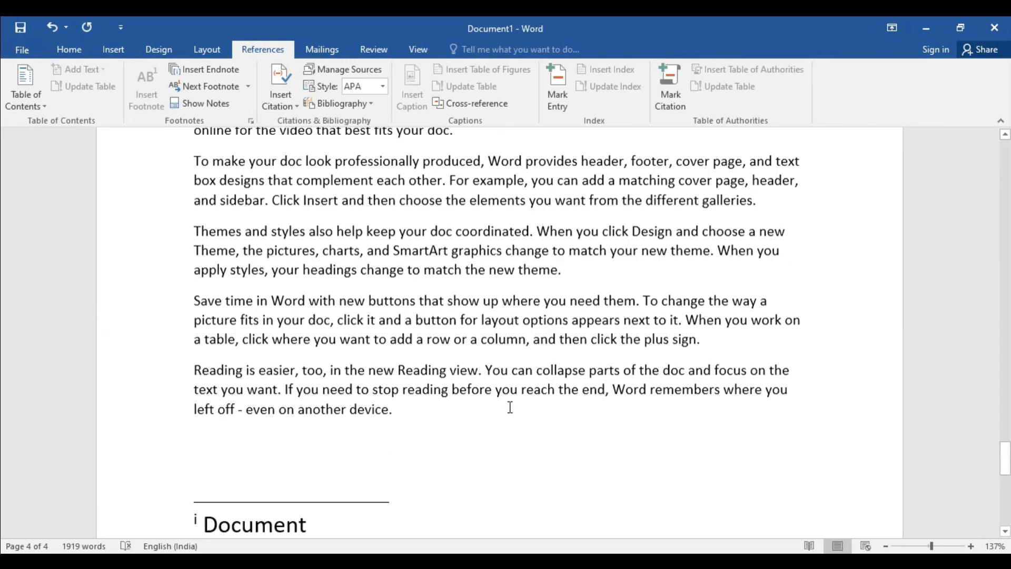
{"action": "scroll", "coordinate": [509, 406], "scroll_direction": "up", "scroll_amount": 5}
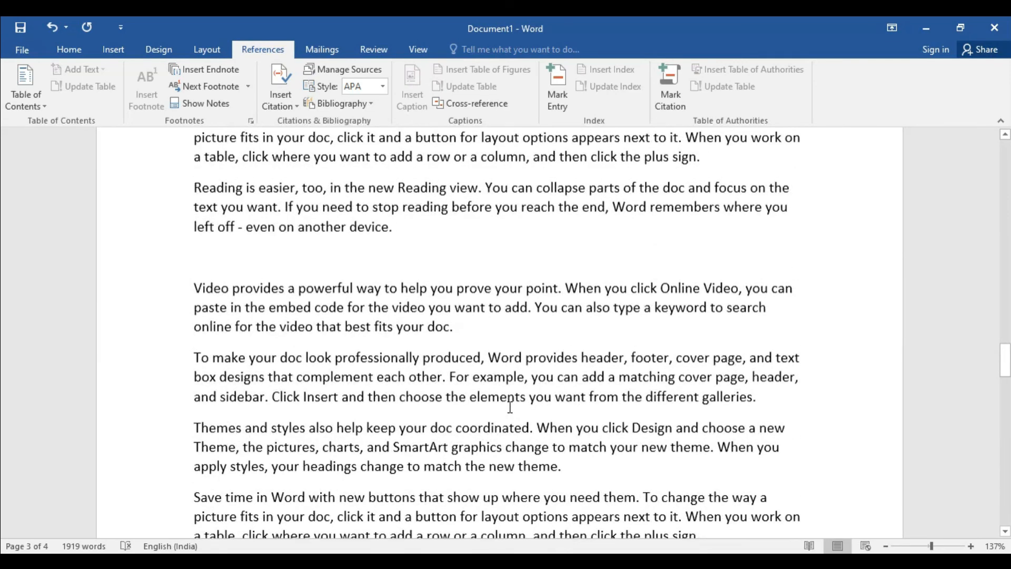
{"action": "scroll", "coordinate": [509, 407], "scroll_direction": "up", "scroll_amount": 1}
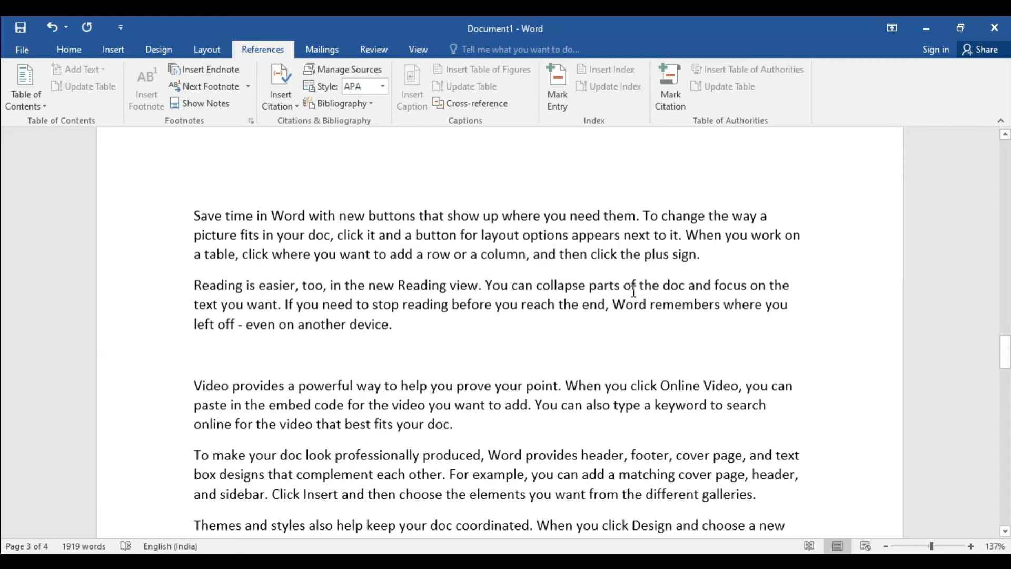
{"action": "double_click", "coordinate": [691, 216]}
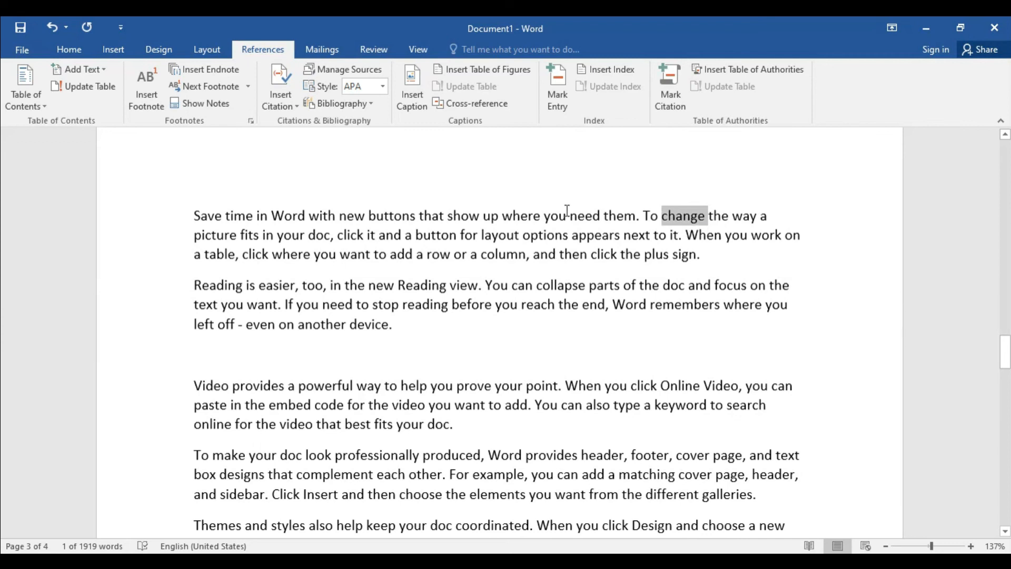
{"action": "left_click", "coordinate": [150, 110]}
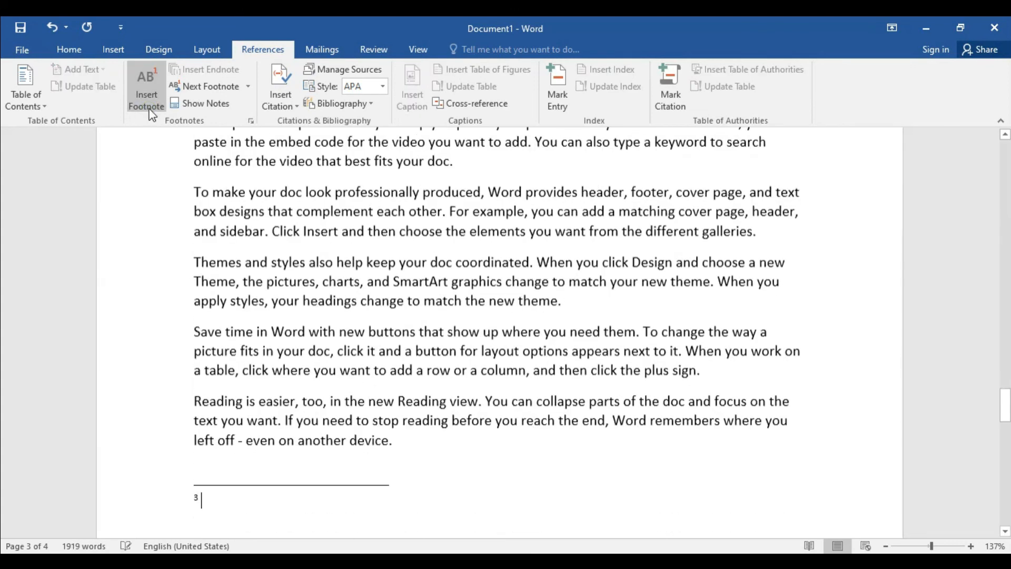
- Set the font of the empty footnote on page 3 to DevLys 010 and enter the Hindi text "बदलना"
{"action": "left_click", "coordinate": [210, 499]}
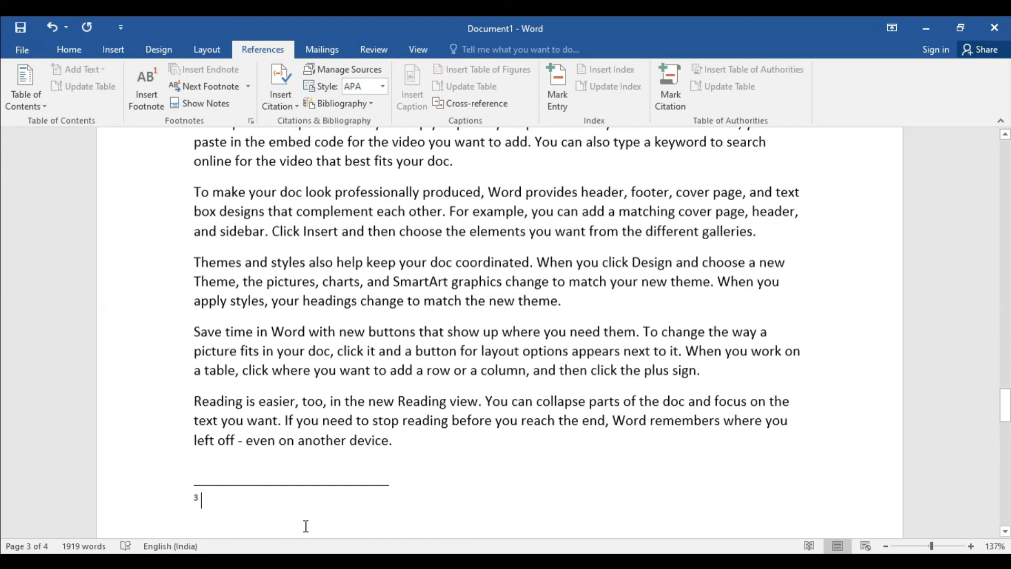
{"action": "left_click", "coordinate": [69, 50]}
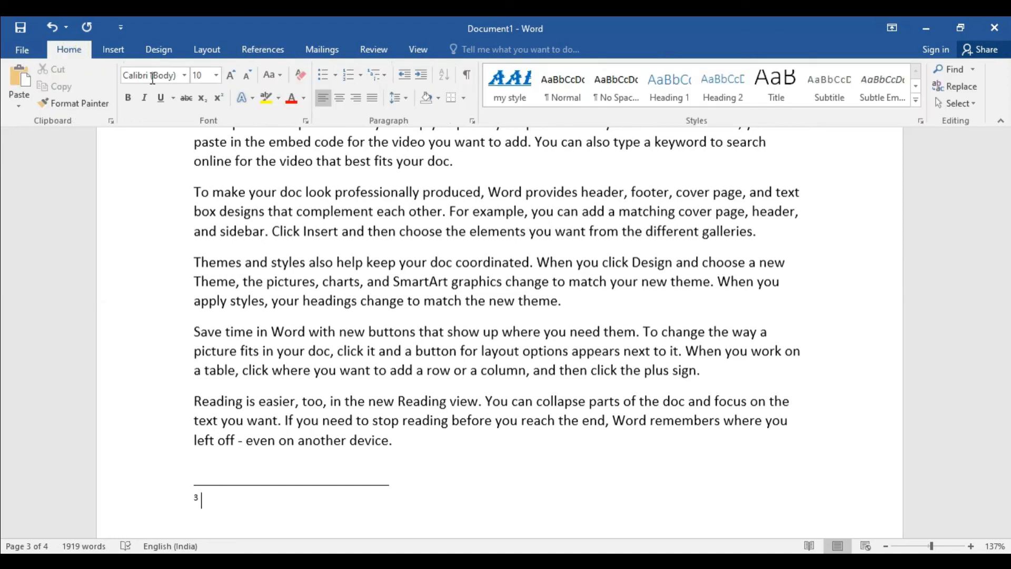
{"action": "left_click", "coordinate": [184, 76]}
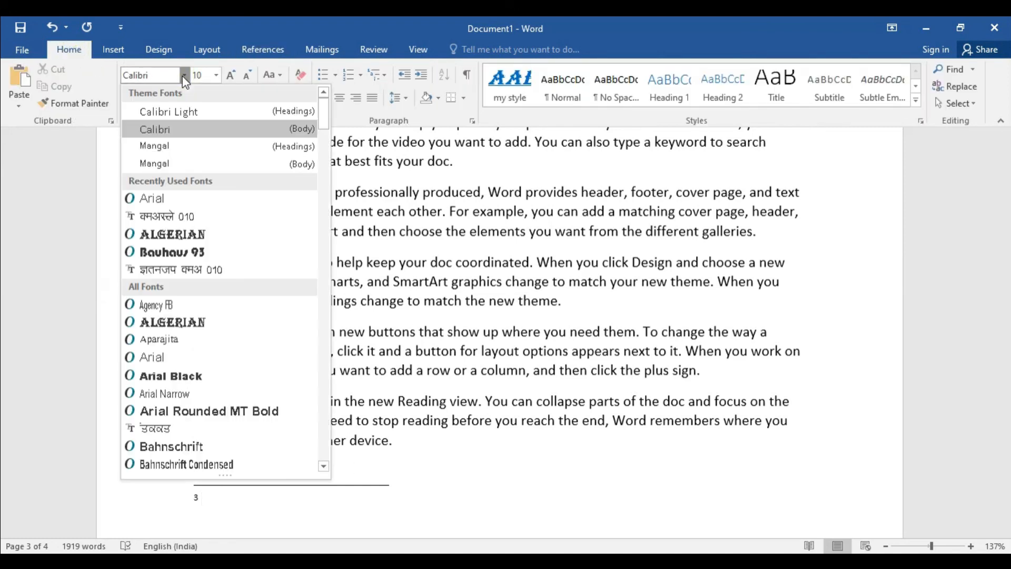
{"action": "left_click", "coordinate": [185, 218]}
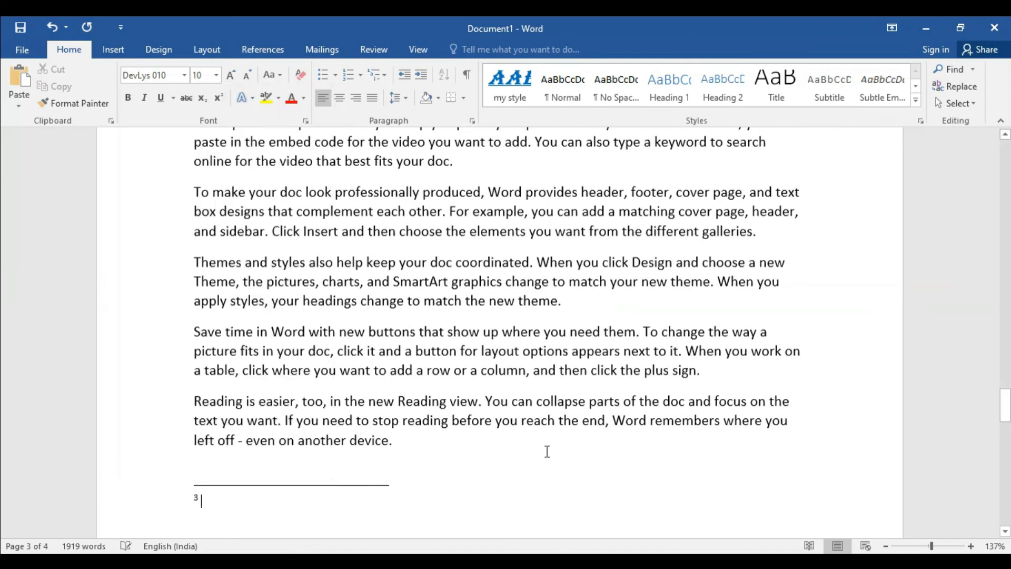
{"action": "type", "text": "cnyuk"}
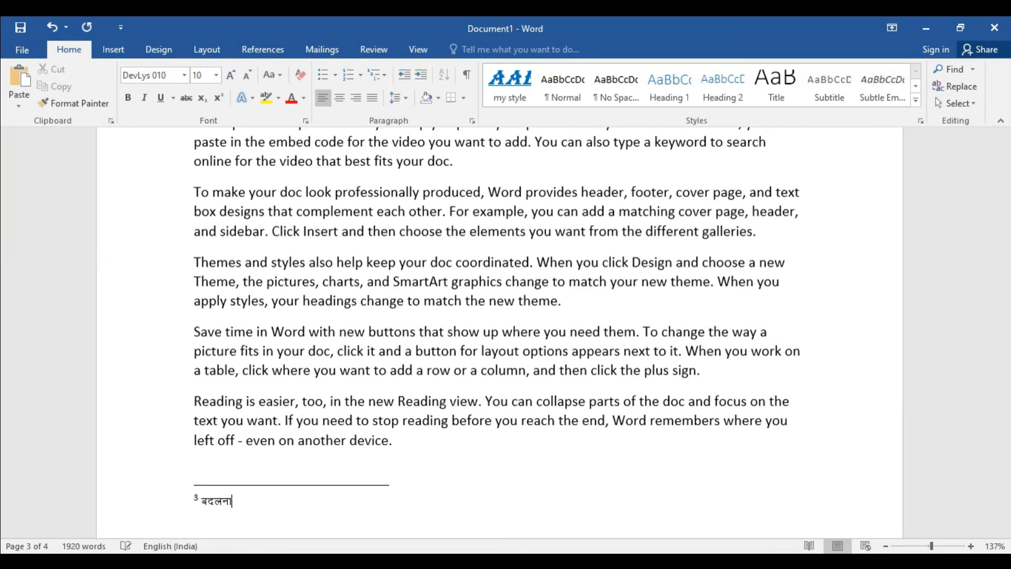
{"action": "left_click", "coordinate": [594, 332]}
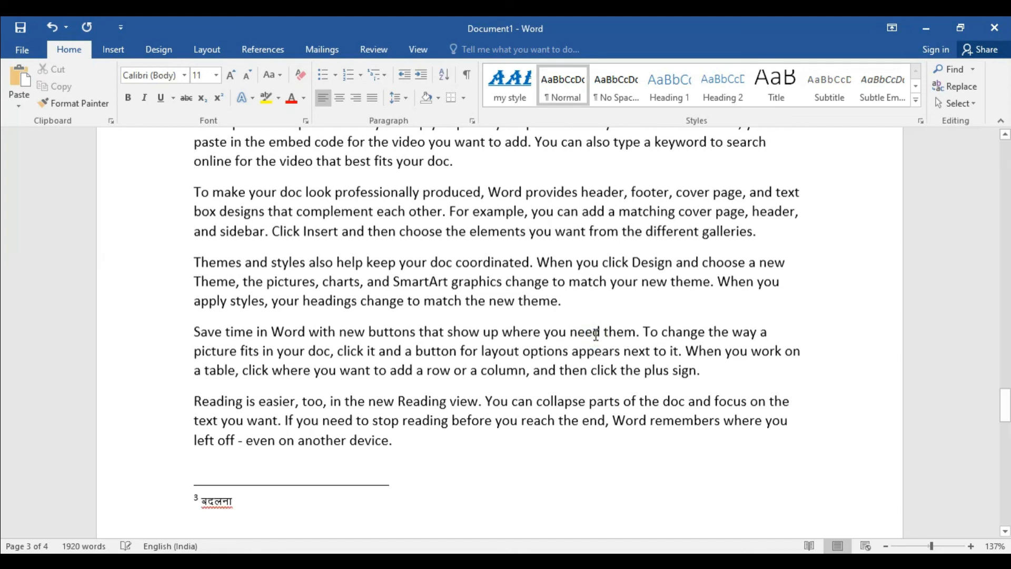
- Examine the footnote reference after "change" on page 3, follow it to its note, and return to the body text
{"action": "scroll", "coordinate": [596, 335], "scroll_direction": "up", "scroll_amount": 3}
{"action": "scroll", "coordinate": [596, 334], "scroll_direction": "up", "scroll_amount": 5}
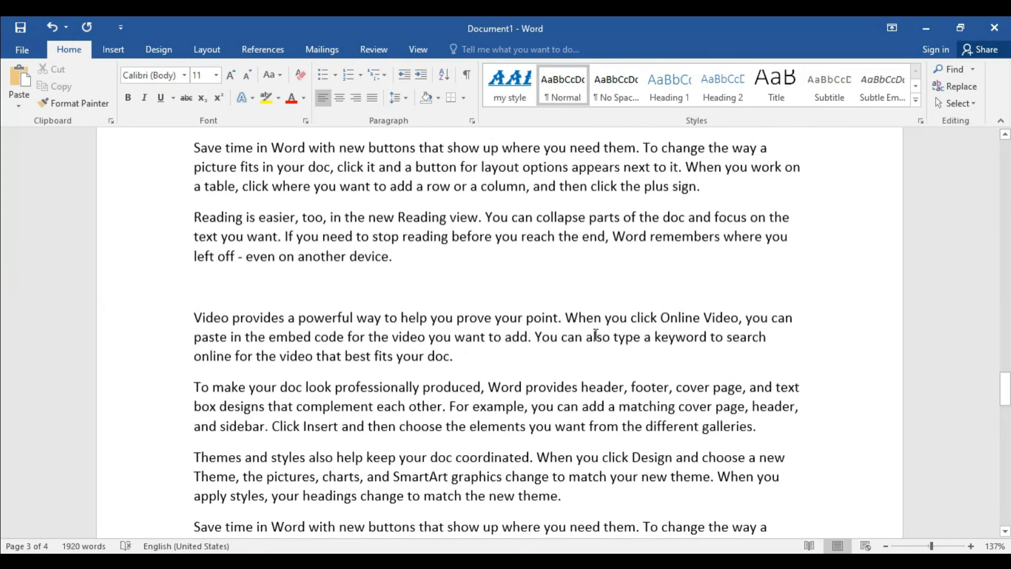
{"action": "scroll", "coordinate": [595, 335], "scroll_direction": "up", "scroll_amount": 4}
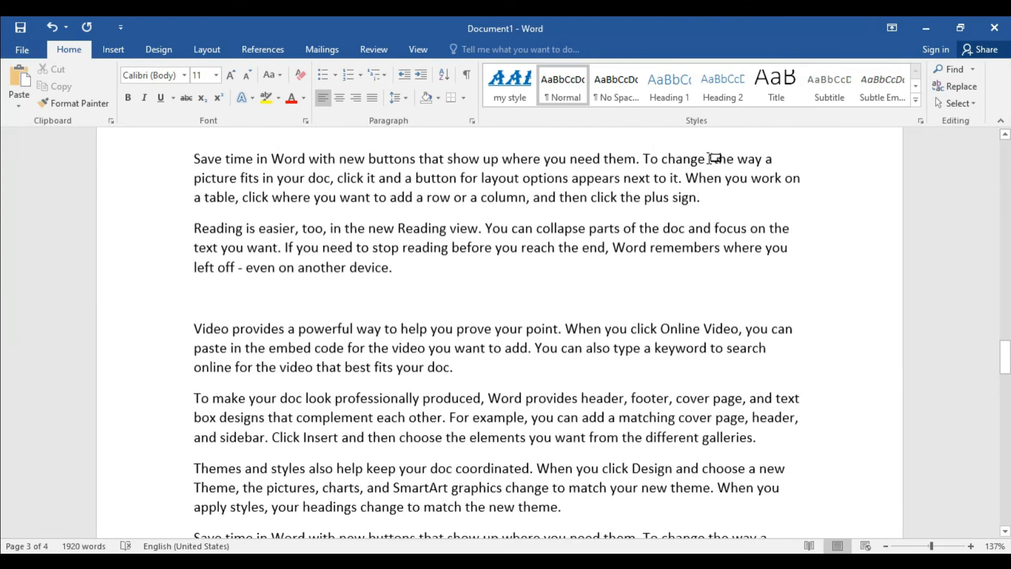
{"action": "mouse_move", "coordinate": [711, 156]}
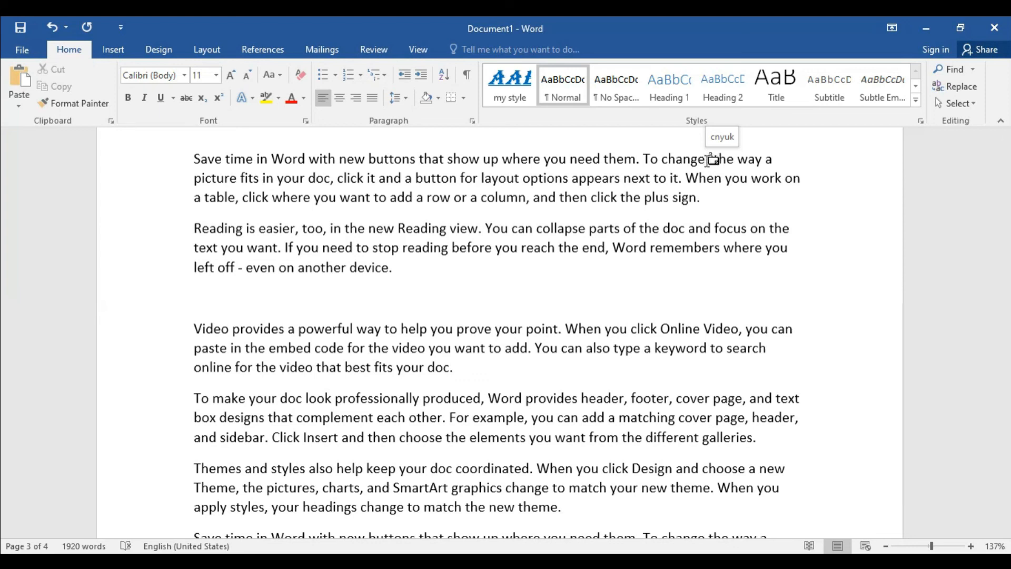
{"action": "double_click", "coordinate": [710, 157]}
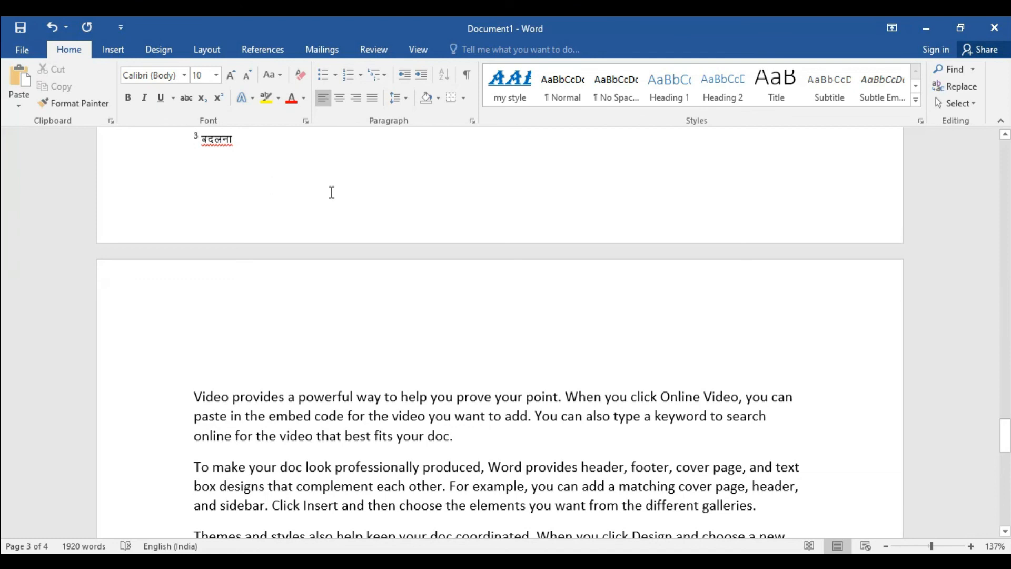
{"action": "scroll", "coordinate": [332, 191], "scroll_direction": "up", "scroll_amount": 1}
{"action": "scroll", "coordinate": [343, 202], "scroll_direction": "up", "scroll_amount": 2}
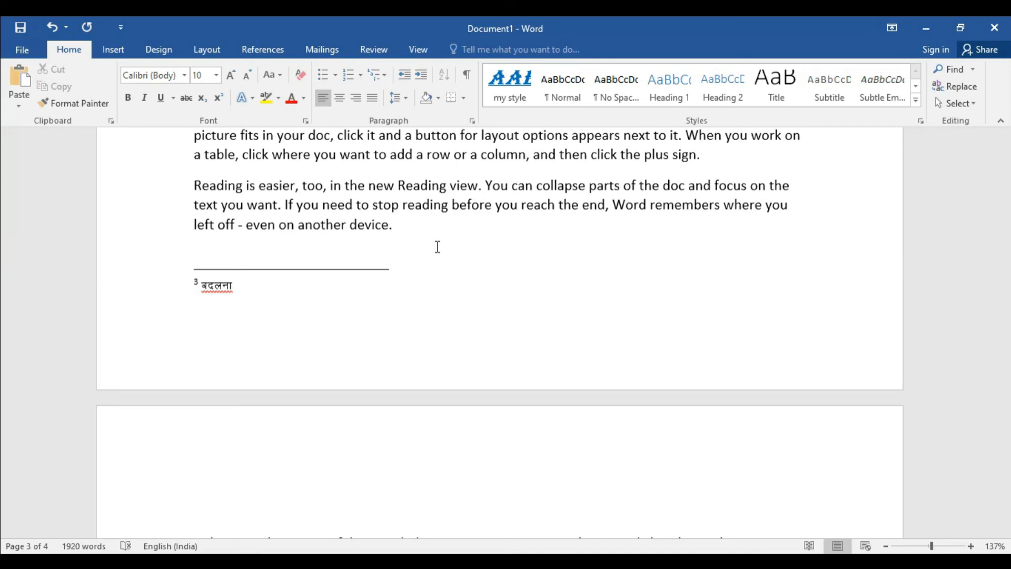
{"action": "scroll", "coordinate": [458, 282], "scroll_direction": "up", "scroll_amount": 8}
{"action": "left_click", "coordinate": [458, 282]}
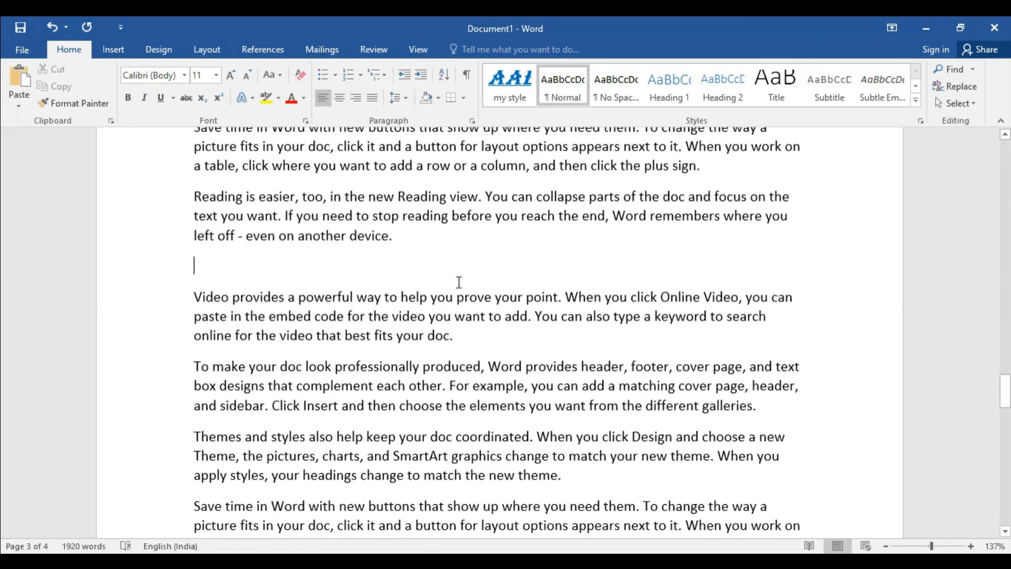